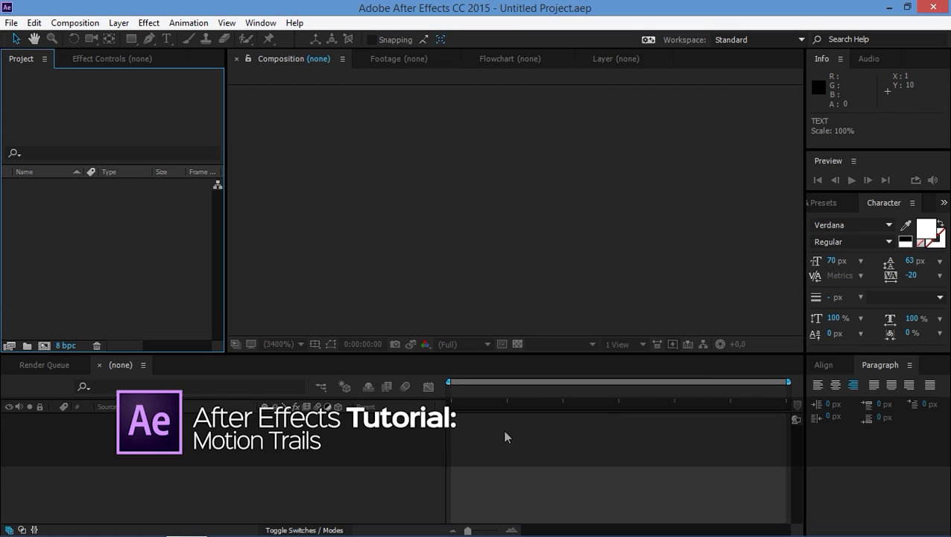
Create a new composition, Comp 1, with the default 1920×1080, 29.97 fps settings
click(73, 27)
click(77, 37)
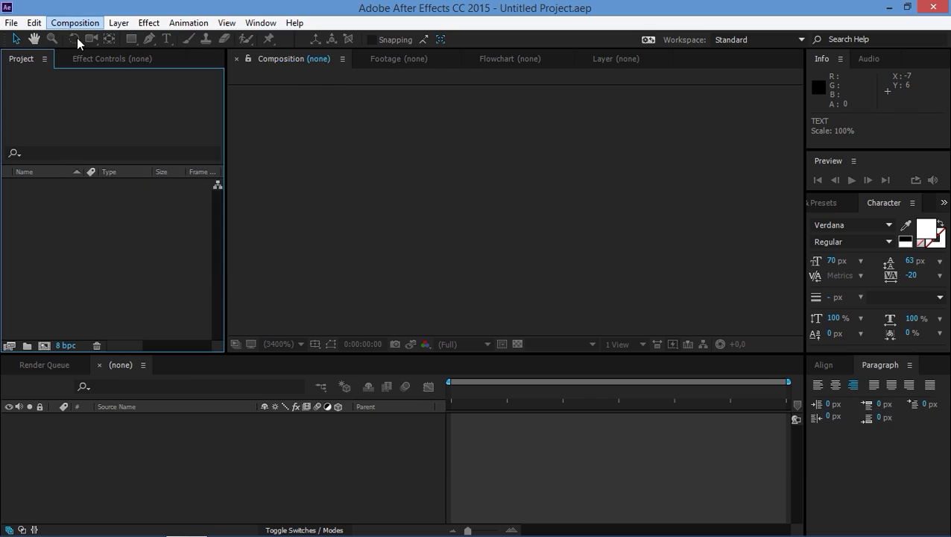
click(311, 435)
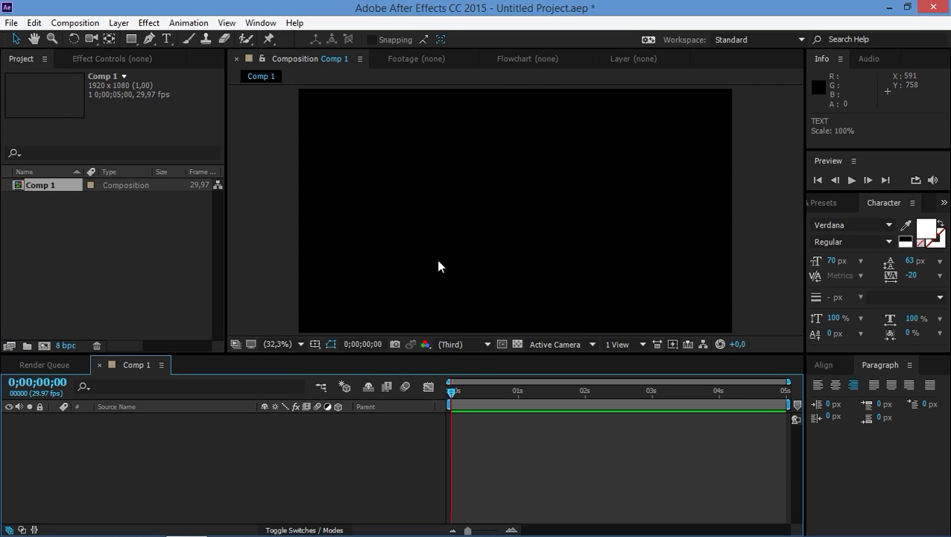
Type a TEXT text layer in the viewer and set its font size to 250 px
click(165, 40)
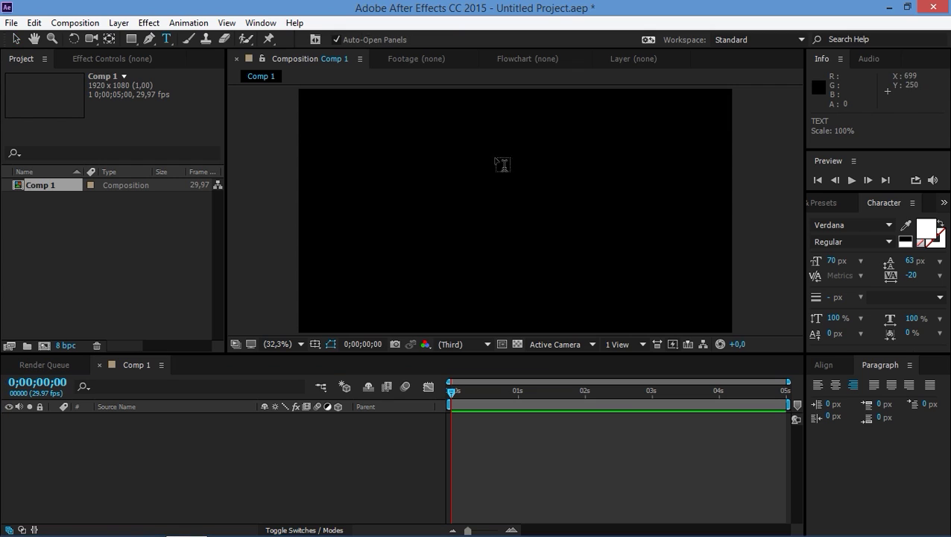
click(490, 214)
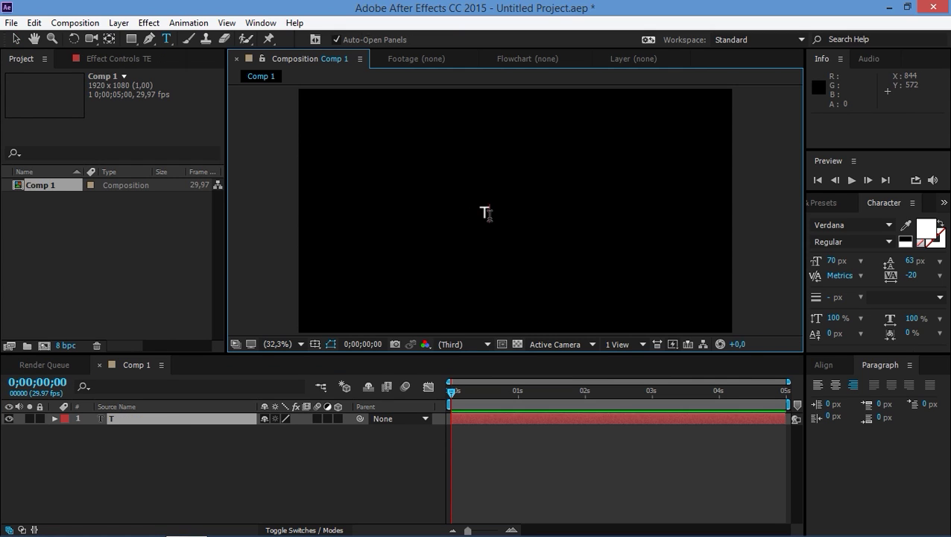
text(TEXT)
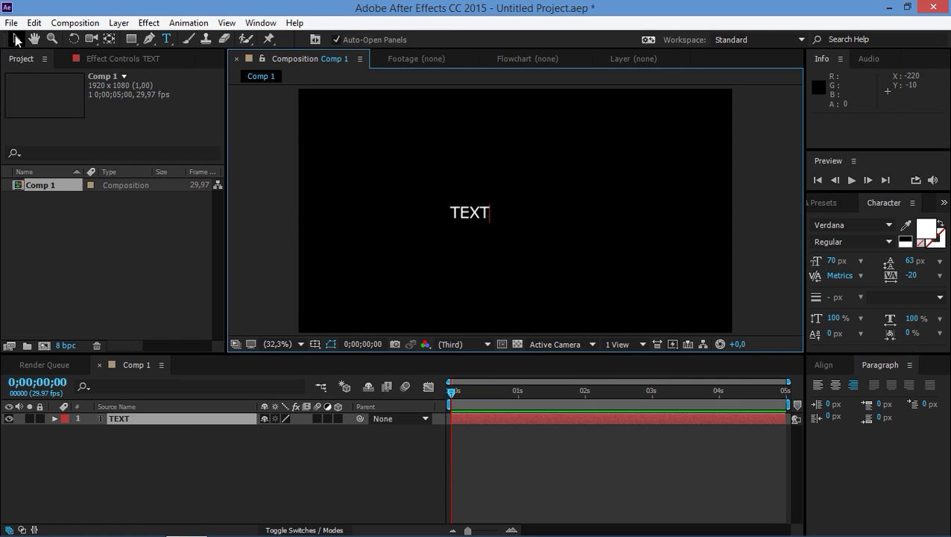
click(15, 38)
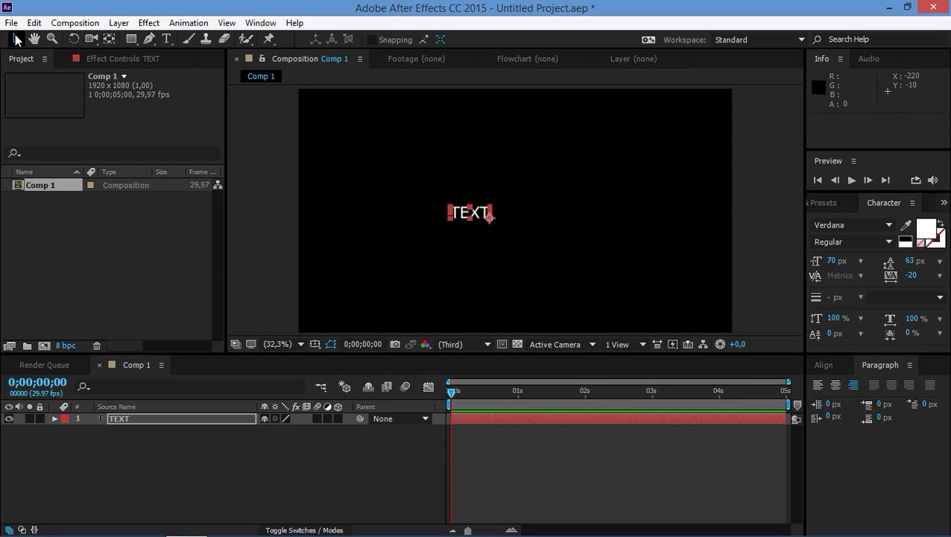
click(834, 261)
text(2)
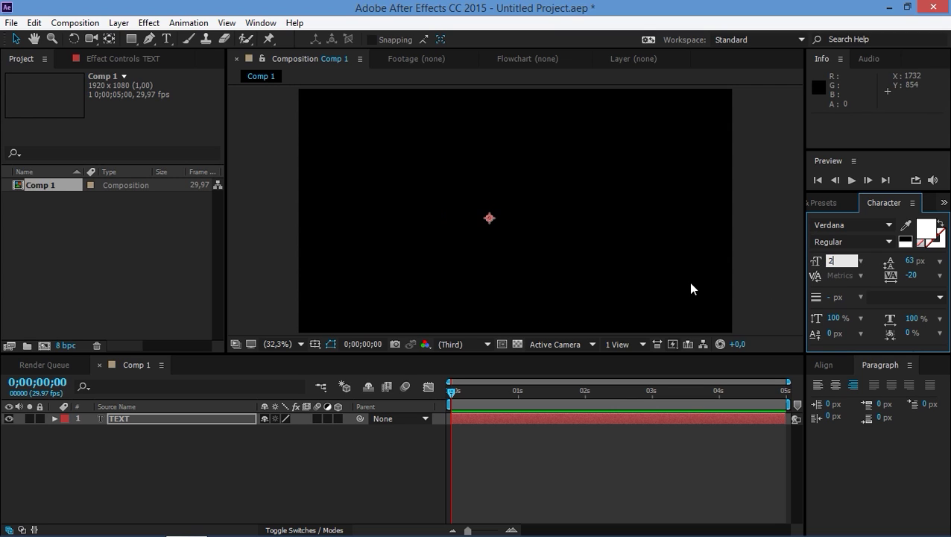
text(50)
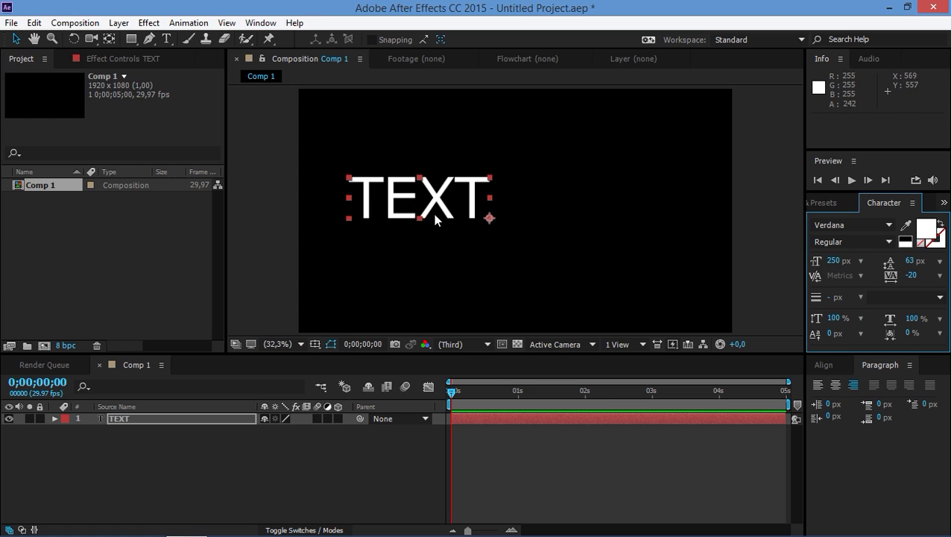
Change the TEXT fill colour from white to dark grey #181717
click(930, 230)
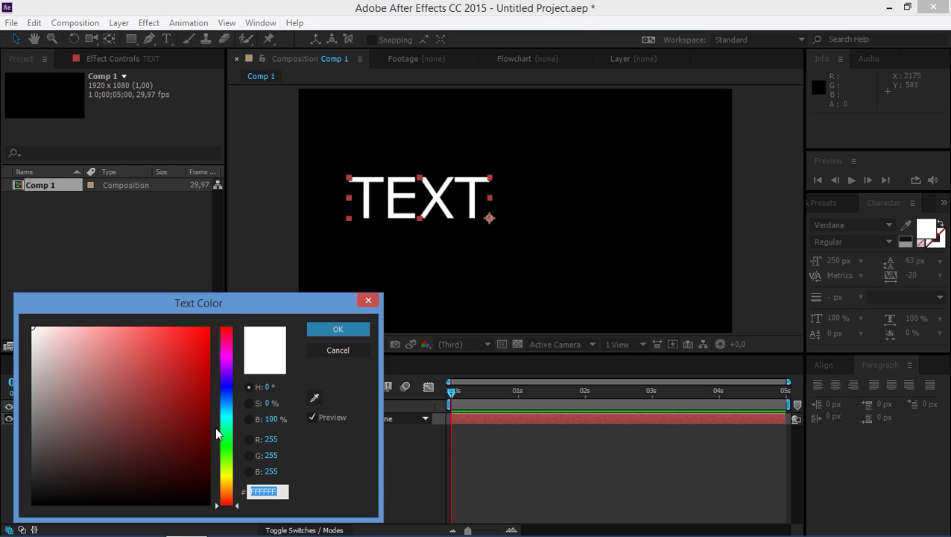
mouse_move(41, 451)
mouse_down()
mouse_move(30, 471)
mouse_move(28, 490)
mouse_move(36, 487)
mouse_up()
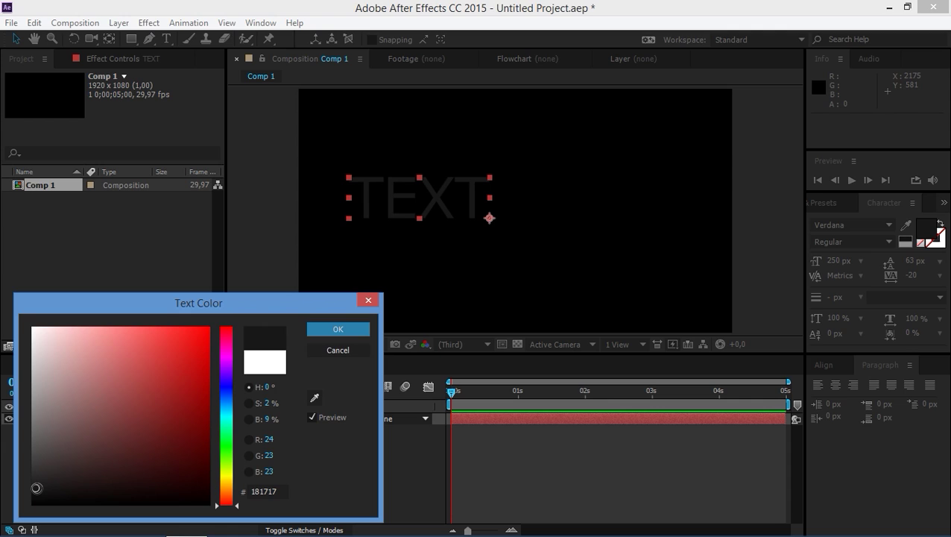
click(334, 331)
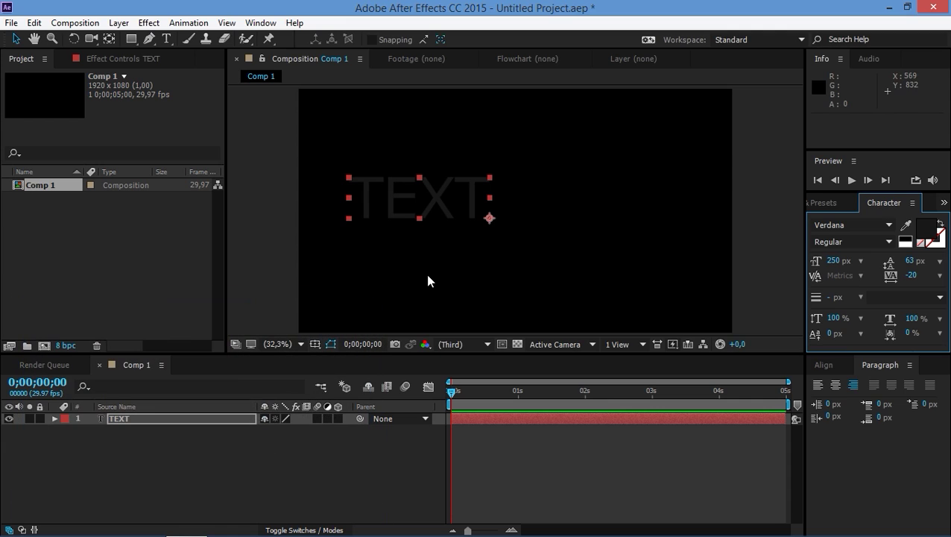
Centre the TEXT horizontally and vertically in the composition using the Align panel
click(825, 365)
click(843, 399)
click(916, 399)
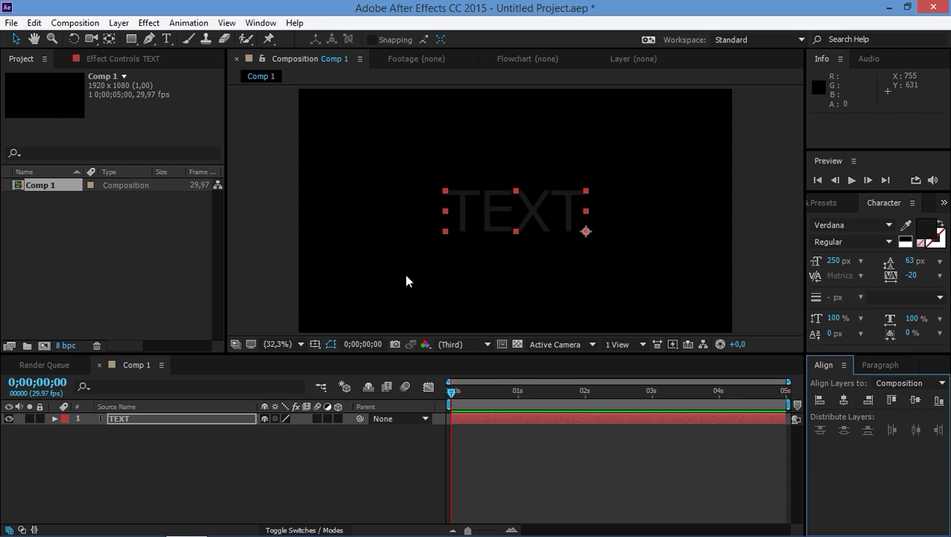
Add a white full-frame solid named BG and move it beneath the TEXT layer
click(119, 23)
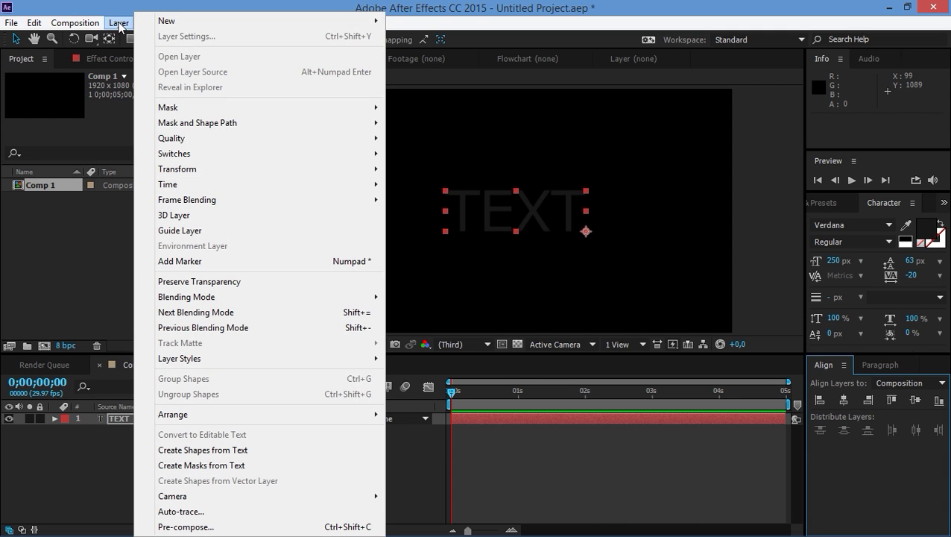
mouse_move(375, 27)
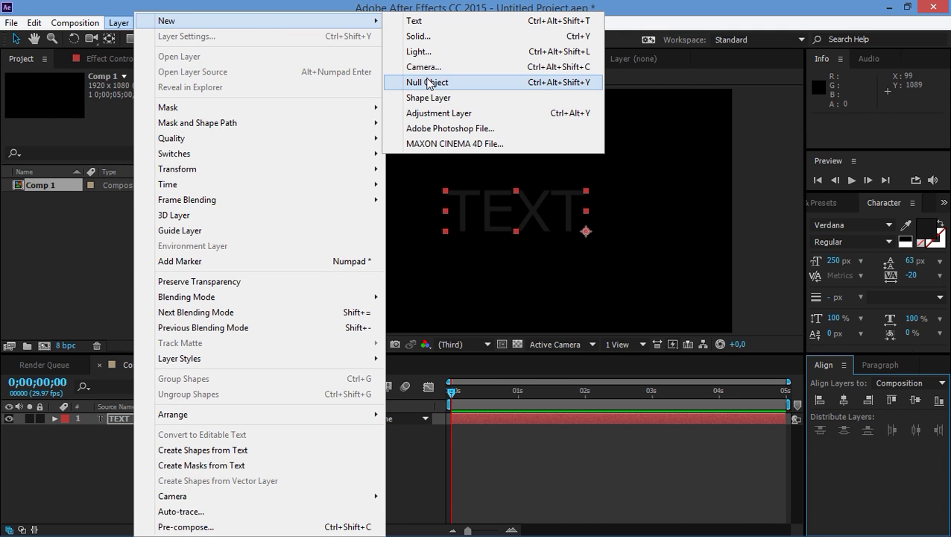
click(439, 36)
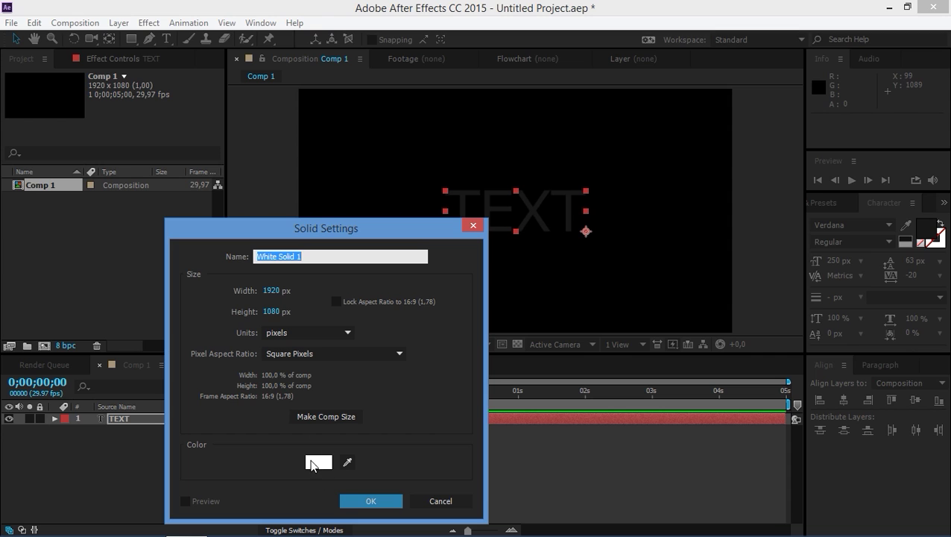
text(B)
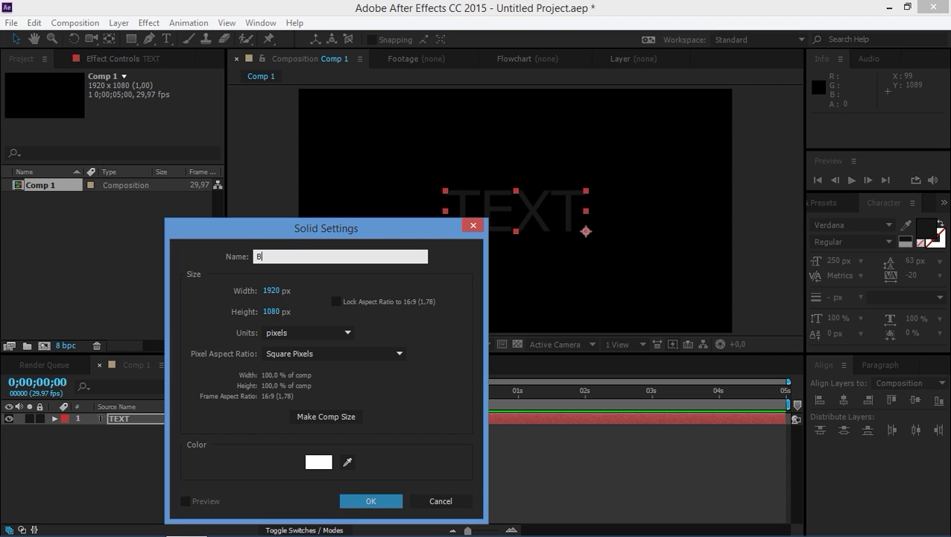
text(G)
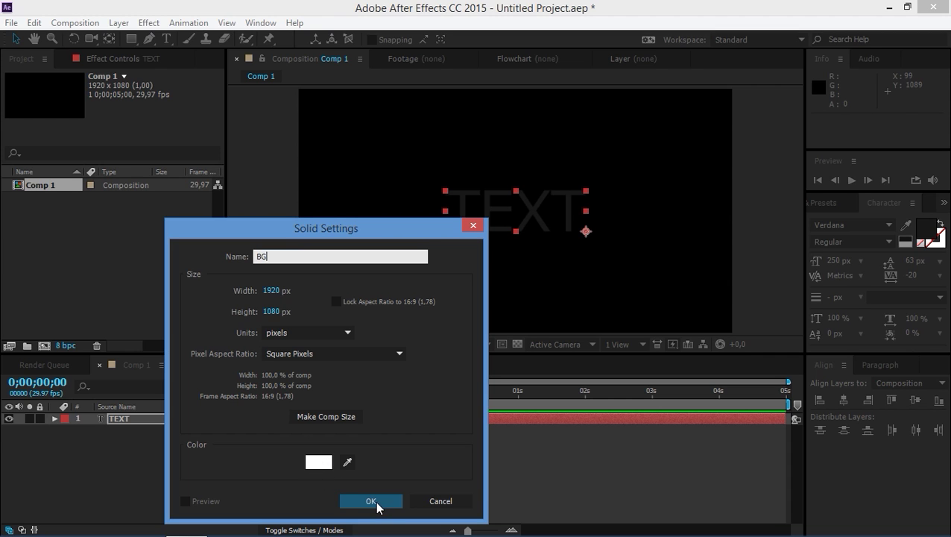
click(376, 503)
key(Caps_Lock)
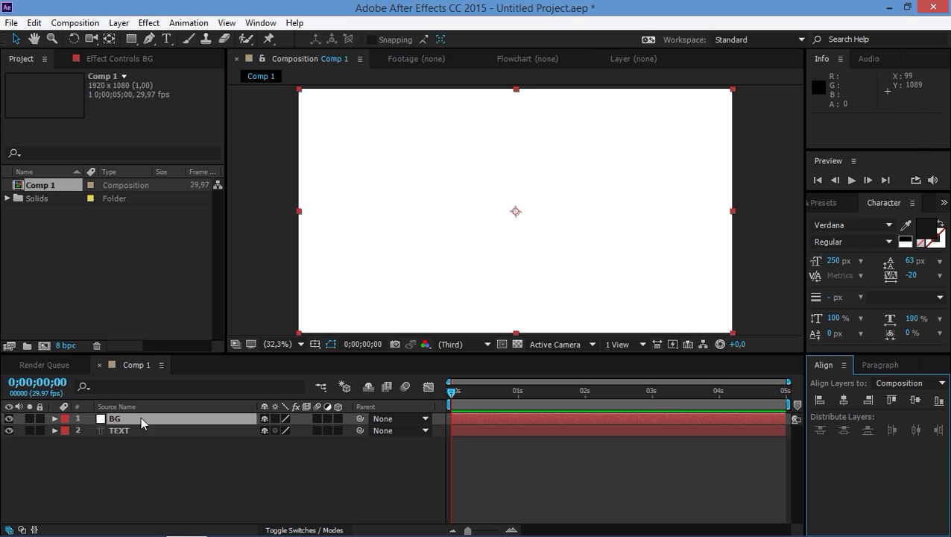
drag(127, 418, 120, 436)
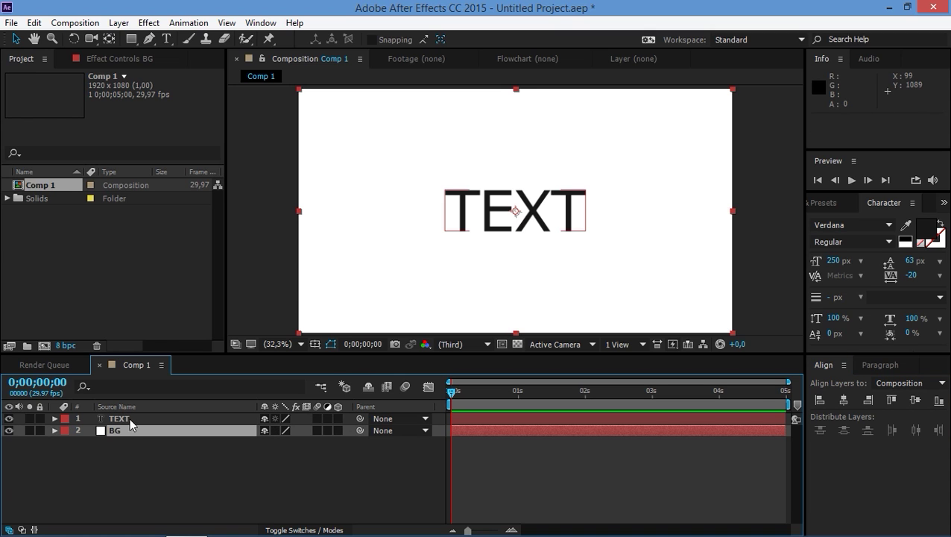
Keyframe TEXT's Position at centre at 0;15 and at the top-left corner at 0s
click(129, 419)
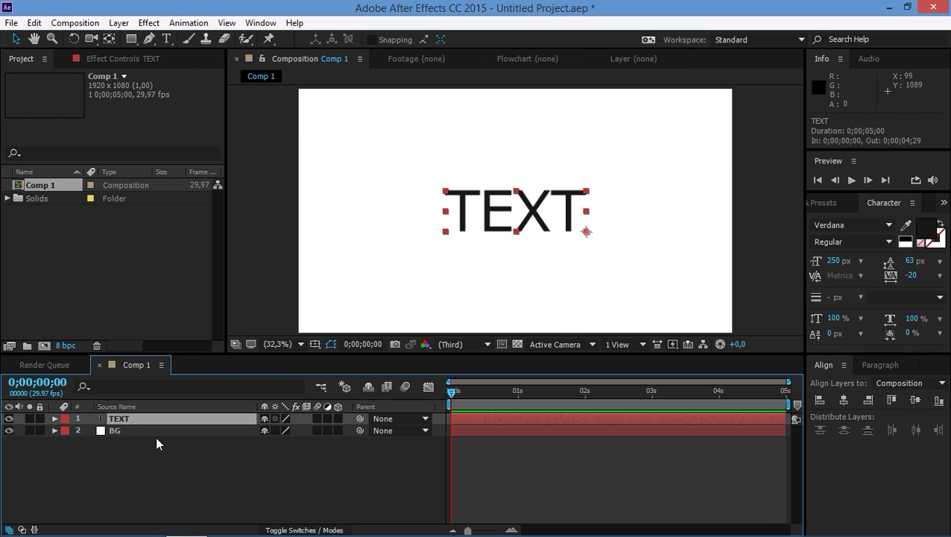
key(p)
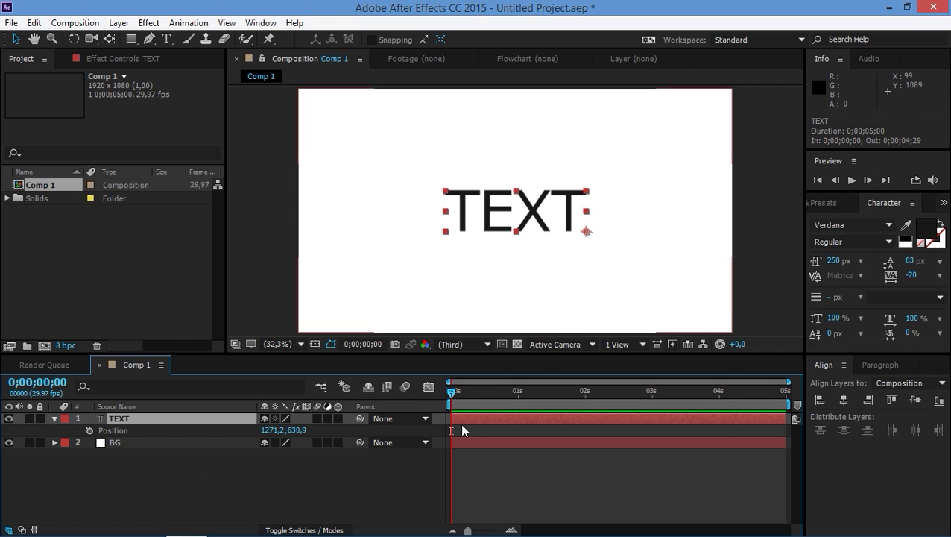
drag(453, 391, 491, 381)
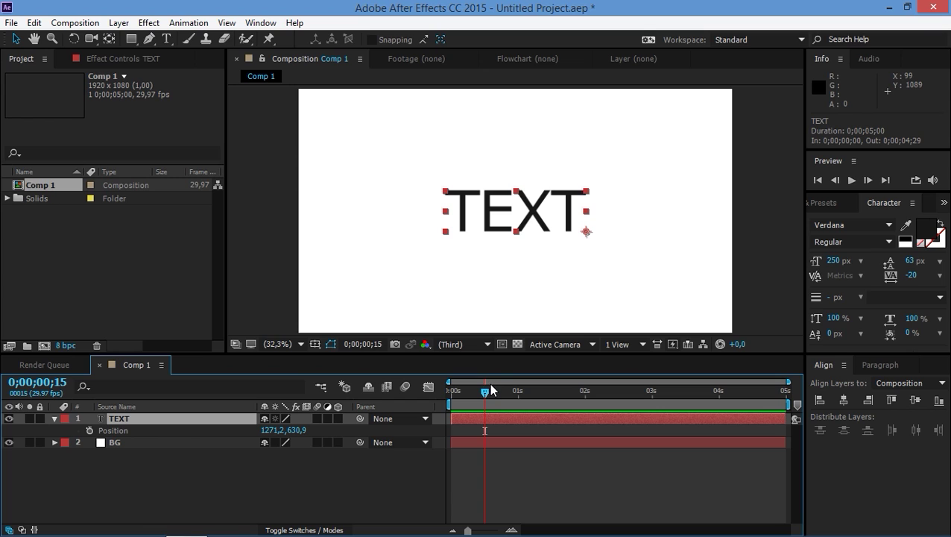
click(89, 430)
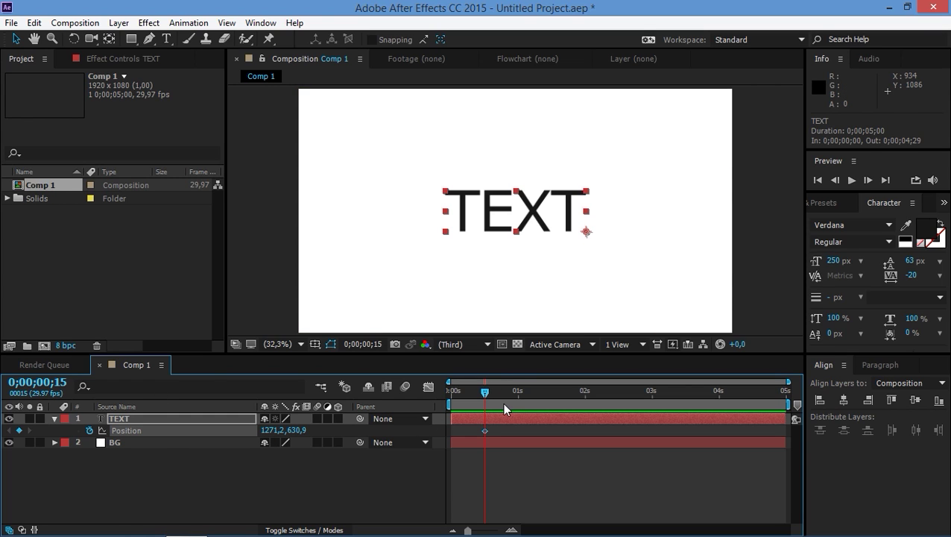
drag(483, 393, 436, 395)
drag(567, 233, 275, 86)
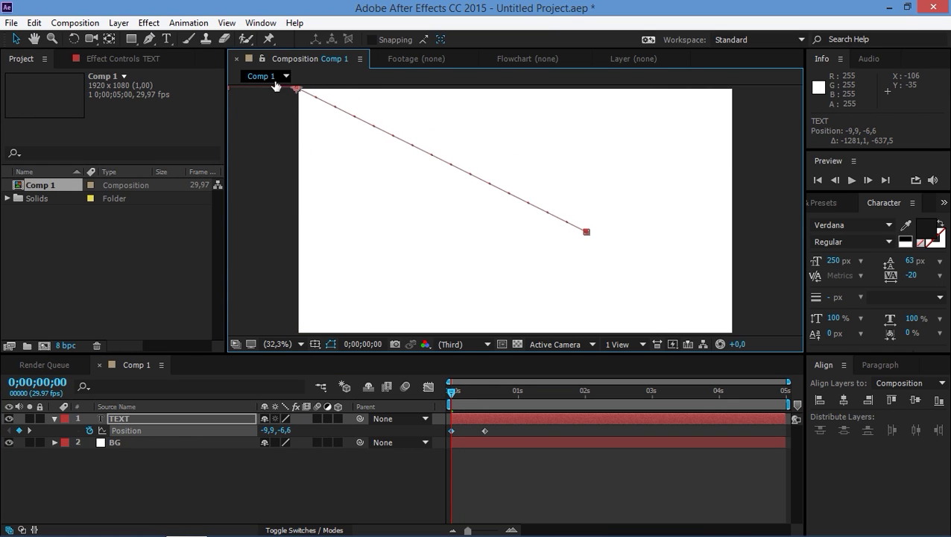
Add a centre hold keyframe near 4;15 and move TEXT past the bottom-right at 4;29
drag(706, 393, 751, 407)
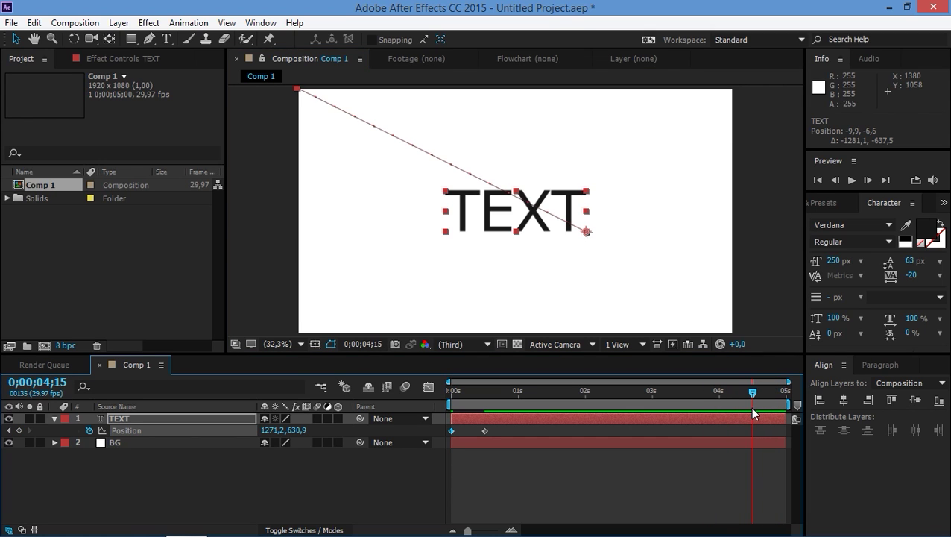
click(19, 430)
drag(753, 391, 797, 401)
drag(475, 204, 781, 358)
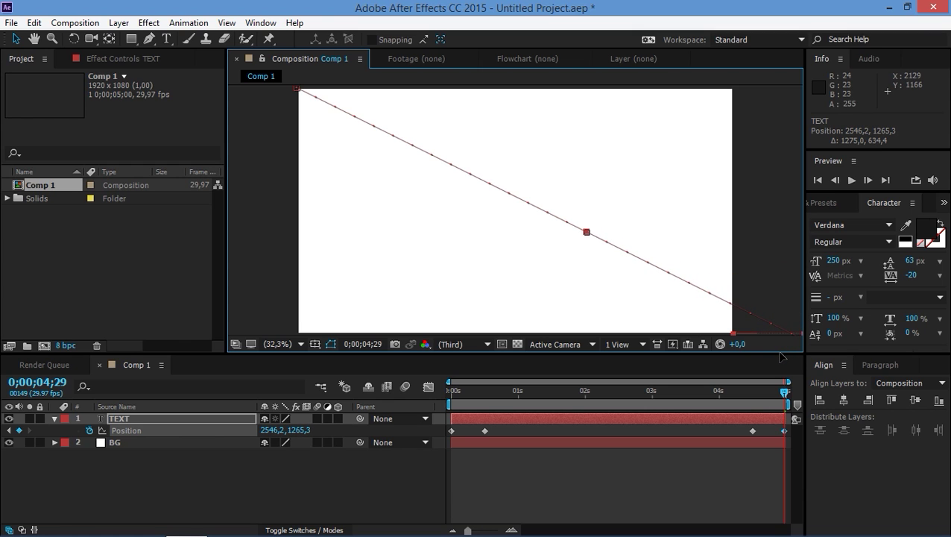
drag(781, 393, 443, 398)
Preview the diagonal sliding text animation
click(520, 462)
key(space)
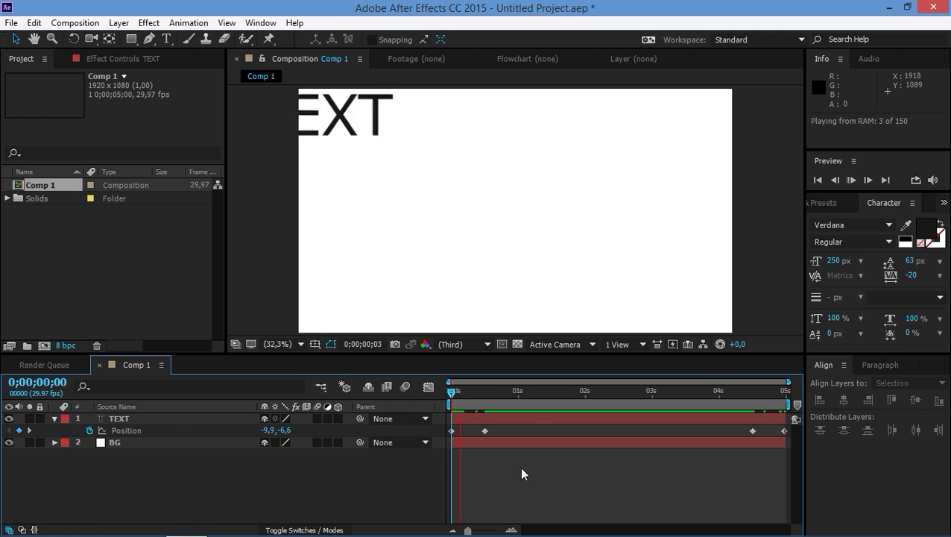
key(space)
Apply Easy Ease (F9) to all four TEXT Position keyframes
key(Home)
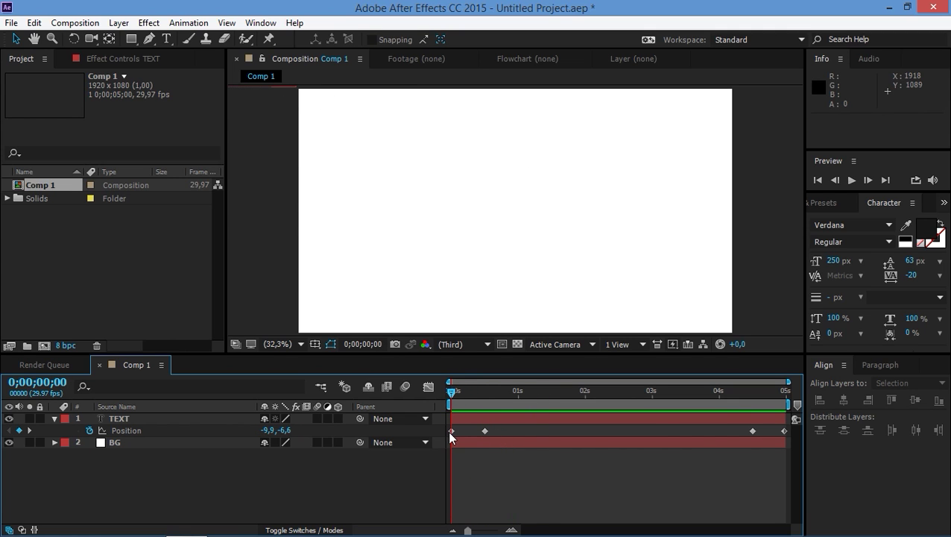
drag(454, 430, 789, 430)
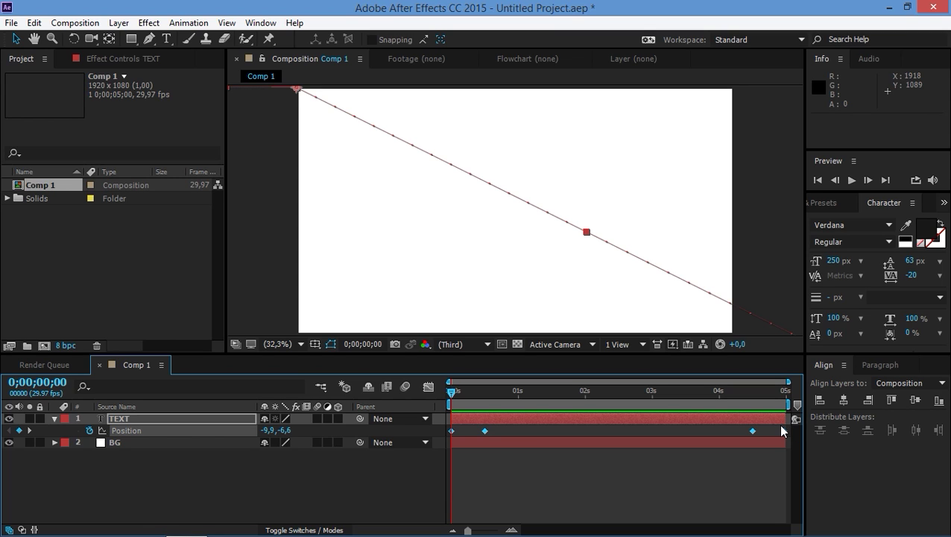
key(F9)
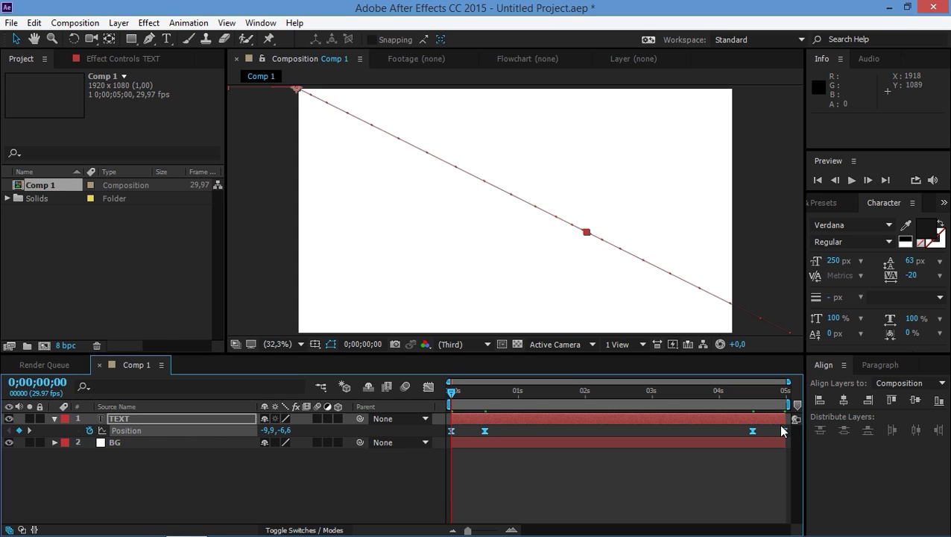
drag(512, 429, 449, 431)
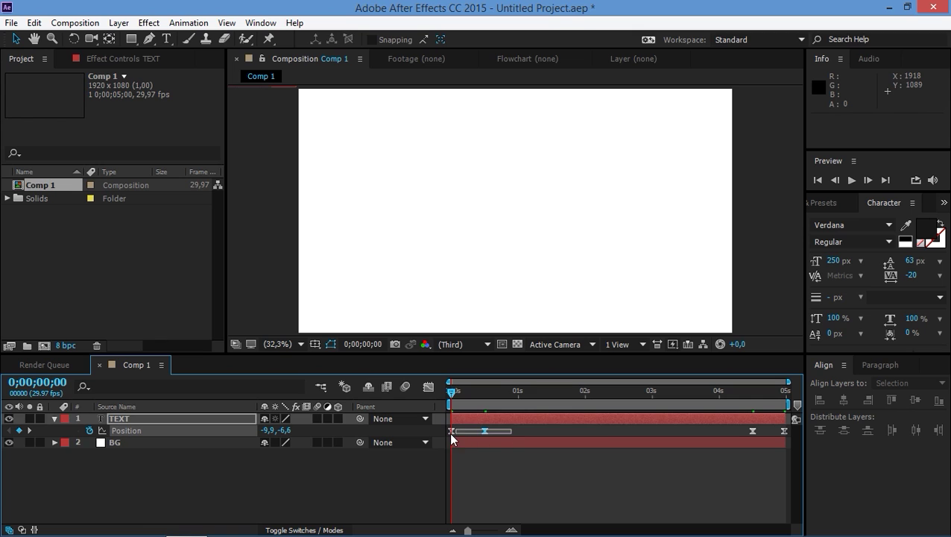
In the speed graph, make the start speed peak earlier and lengthen the ease into the second keyframe
click(428, 389)
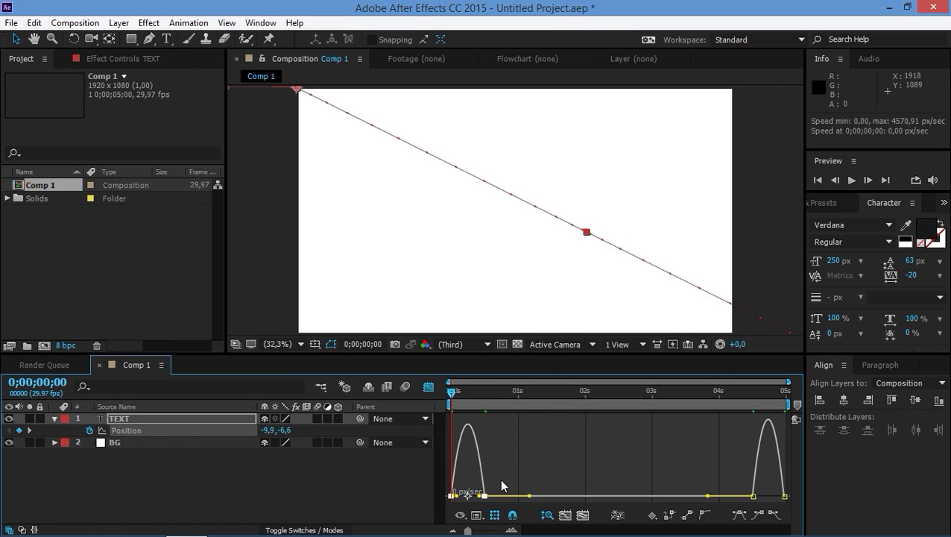
drag(468, 530, 489, 530)
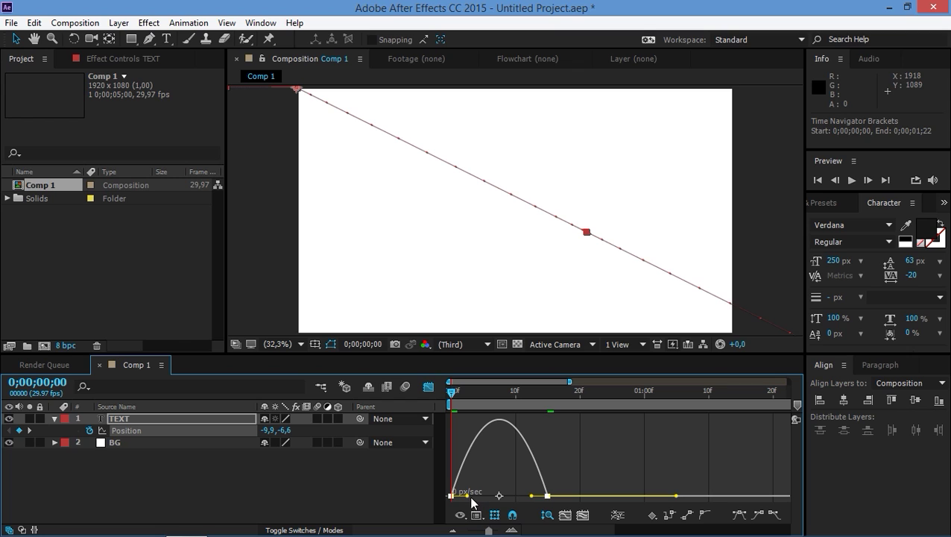
click(497, 477)
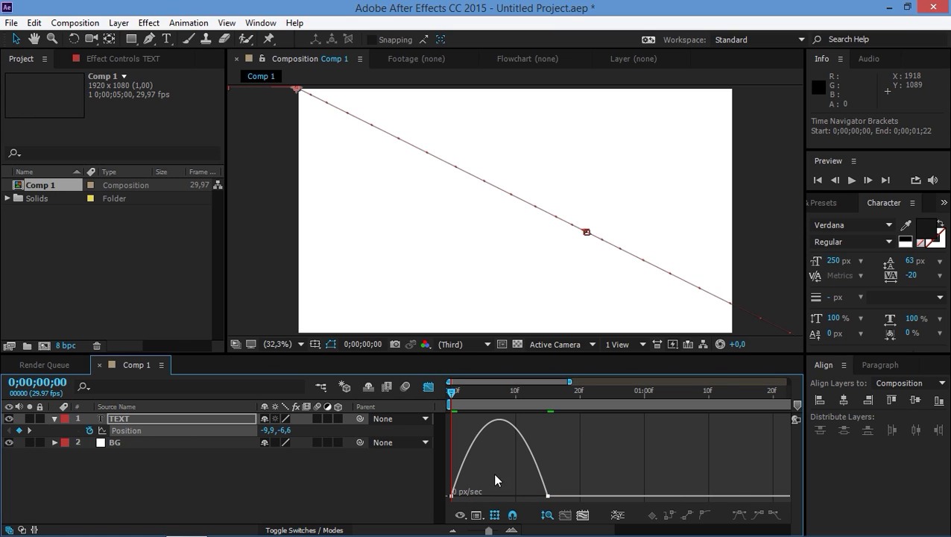
click(463, 495)
drag(467, 498, 458, 496)
drag(533, 501, 499, 497)
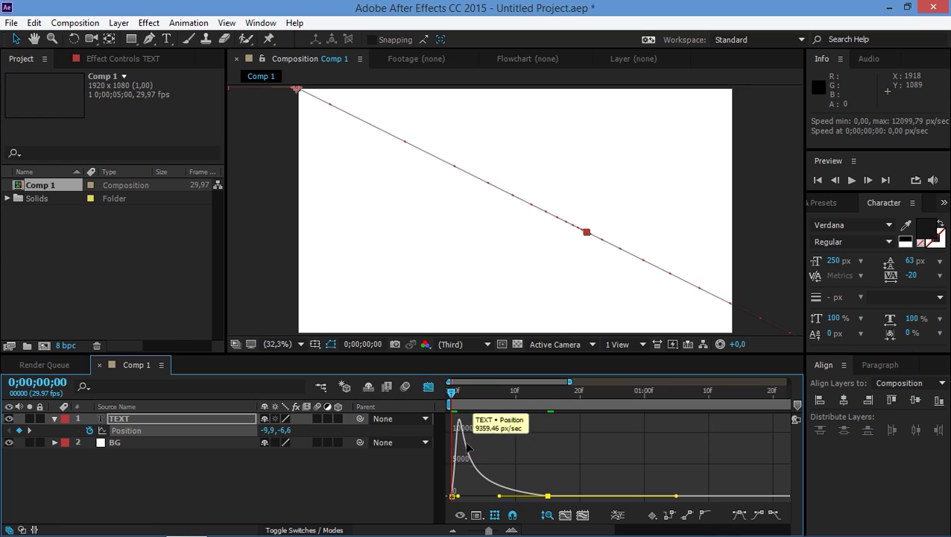
Reshape the end keyframe's influence so the text accelerates sharply out, peaking near 11,000 px/sec
drag(538, 532, 731, 535)
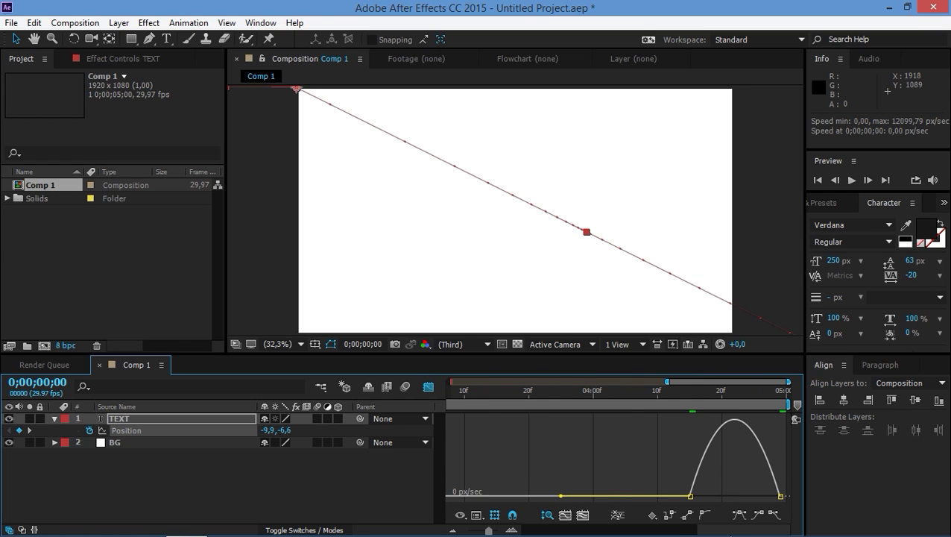
click(690, 496)
drag(706, 496, 771, 496)
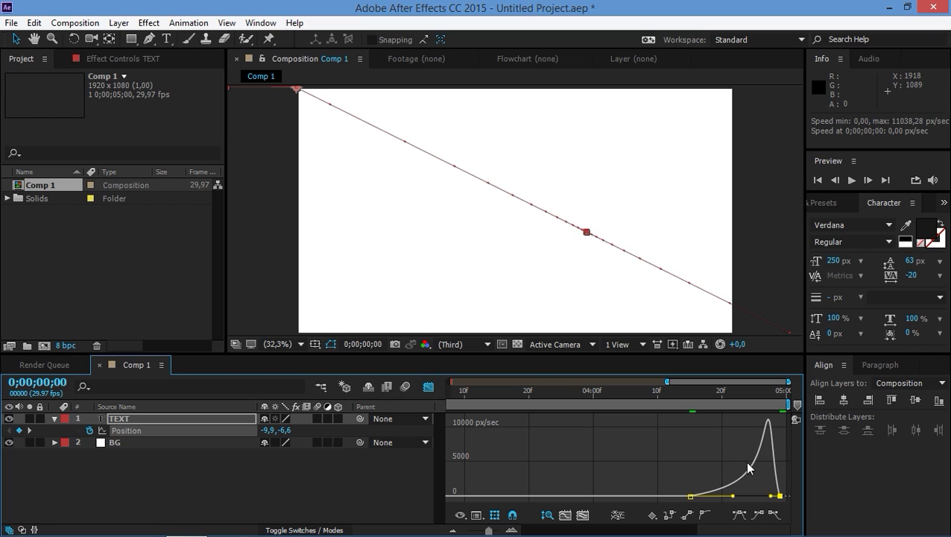
click(429, 387)
drag(489, 530, 467, 530)
Play and stop a preview of the eased slide, then collapse the TEXT layer's properties
key(space)
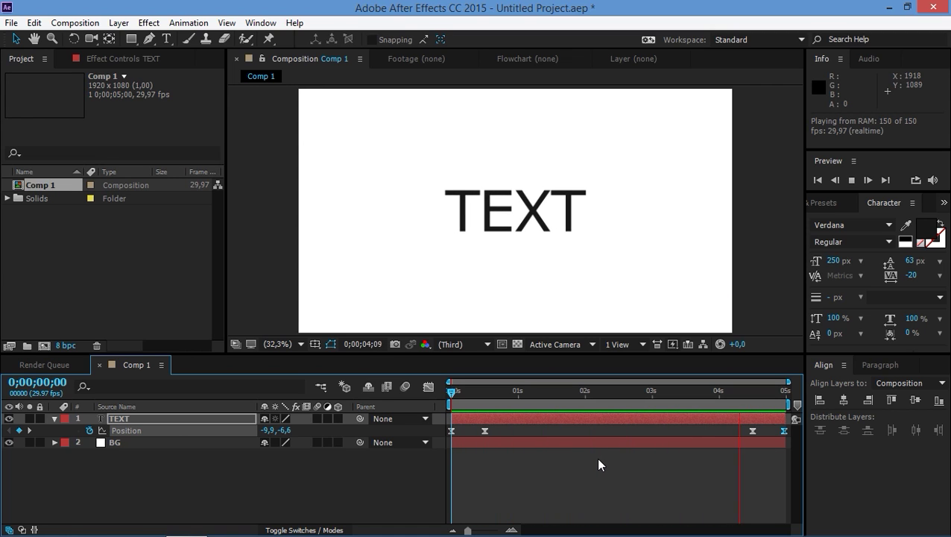
key(space)
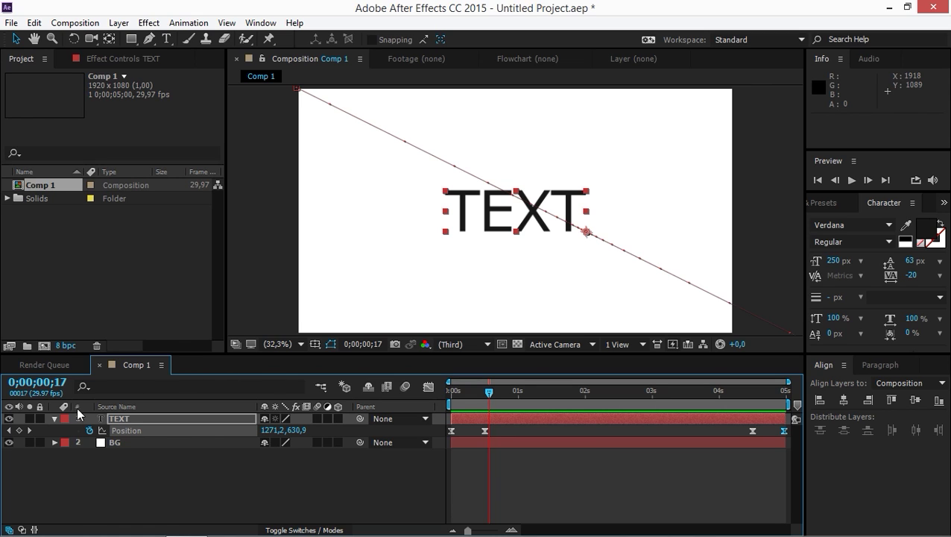
click(56, 421)
Duplicate the TEXT layer and rename the copy MOTION TRAIL
click(125, 418)
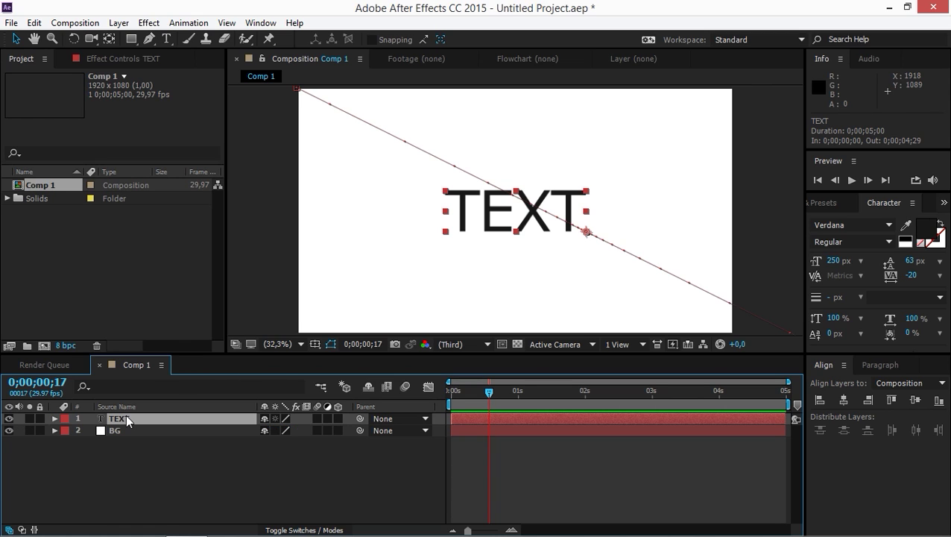
key(ctrl+d)
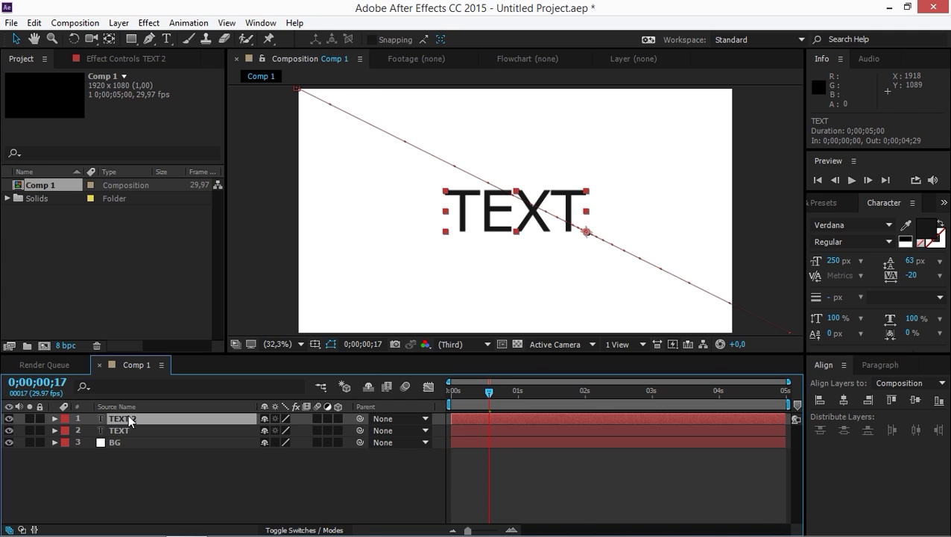
right_click(126, 418)
click(313, 124)
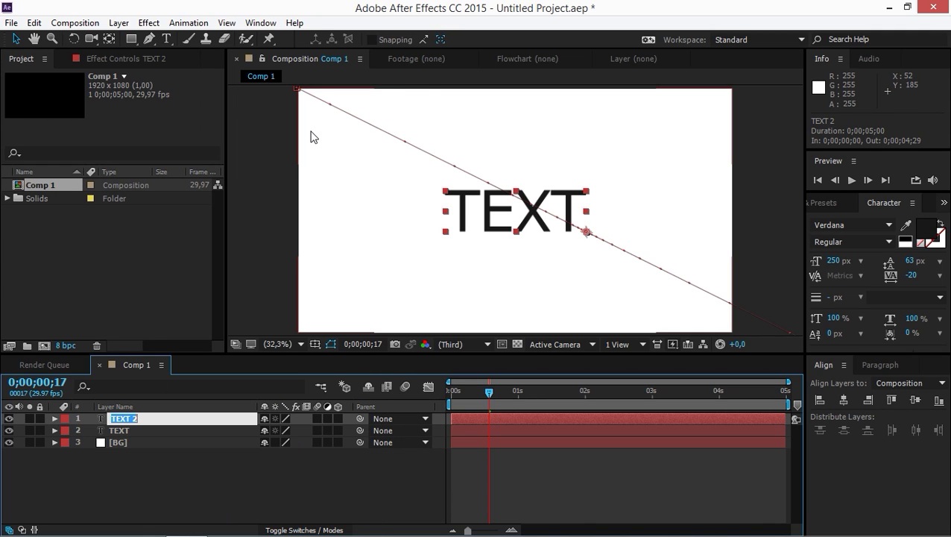
text(MOTION TRAIL)
key(Return)
Move MOTION TRAIL directly beneath TEXT, above BG, and deselect all layers
click(148, 472)
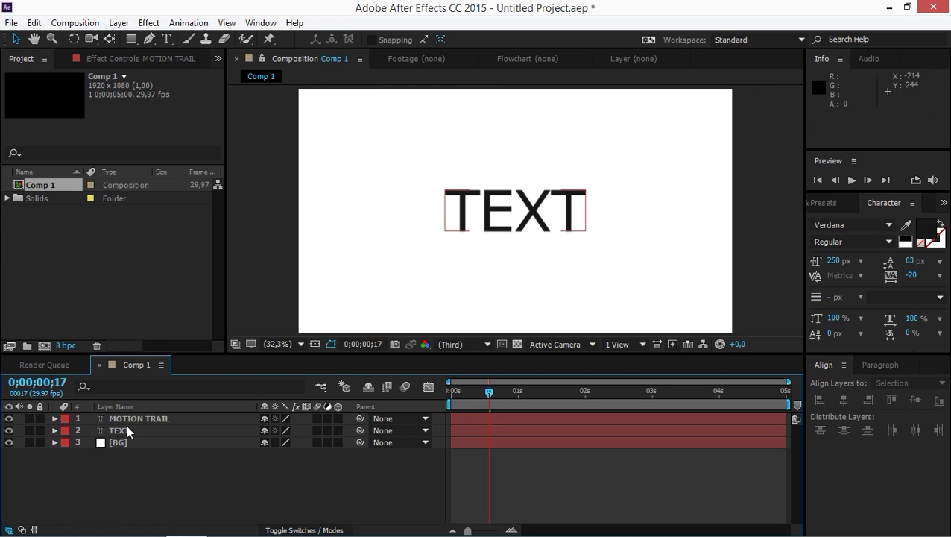
click(130, 418)
shift+click(129, 431)
click(129, 431)
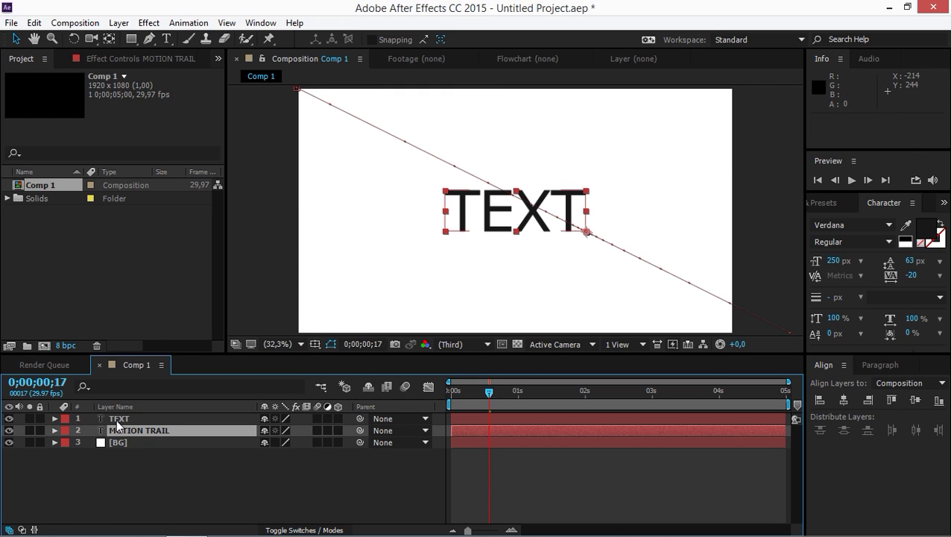
click(212, 477)
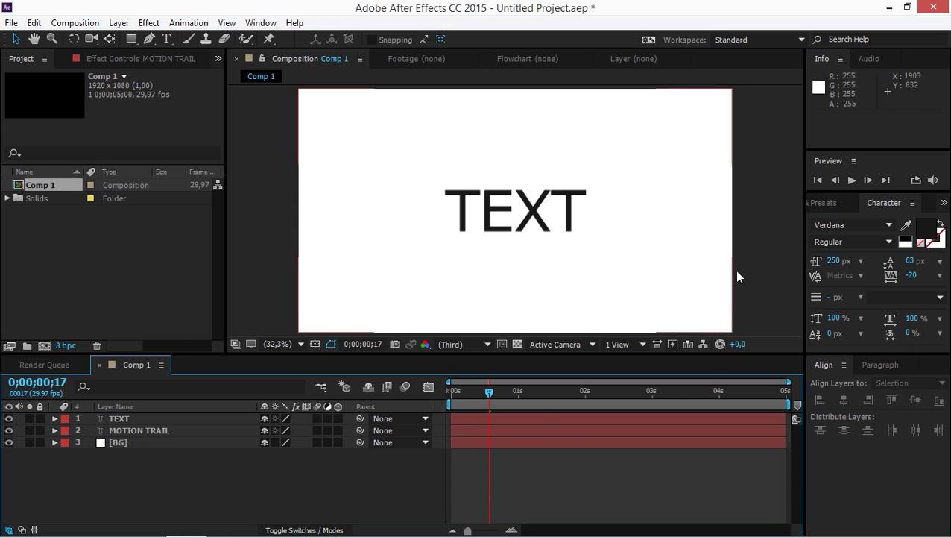
Apply the Time > Echo effect to MOTION TRAIL and check the ghost trail at frame 7
click(823, 201)
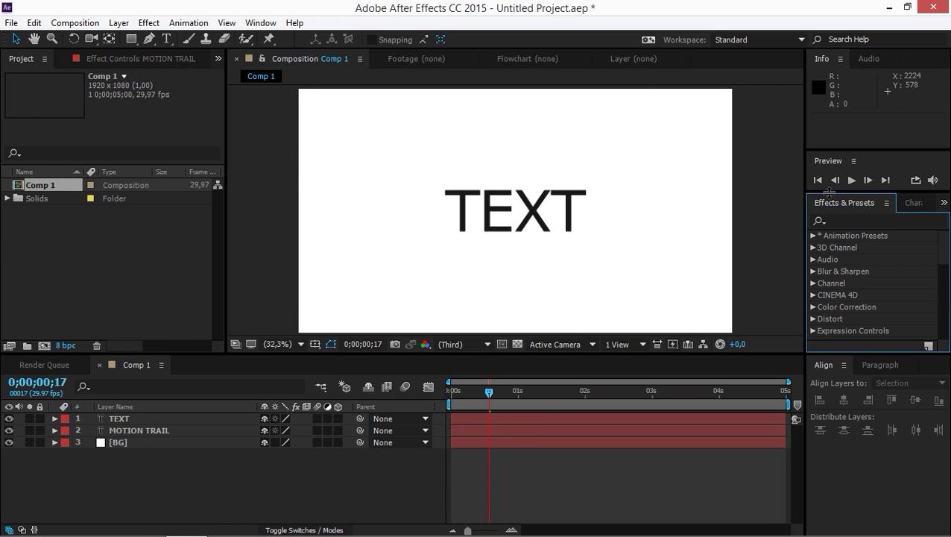
click(857, 218)
text(ECHO)
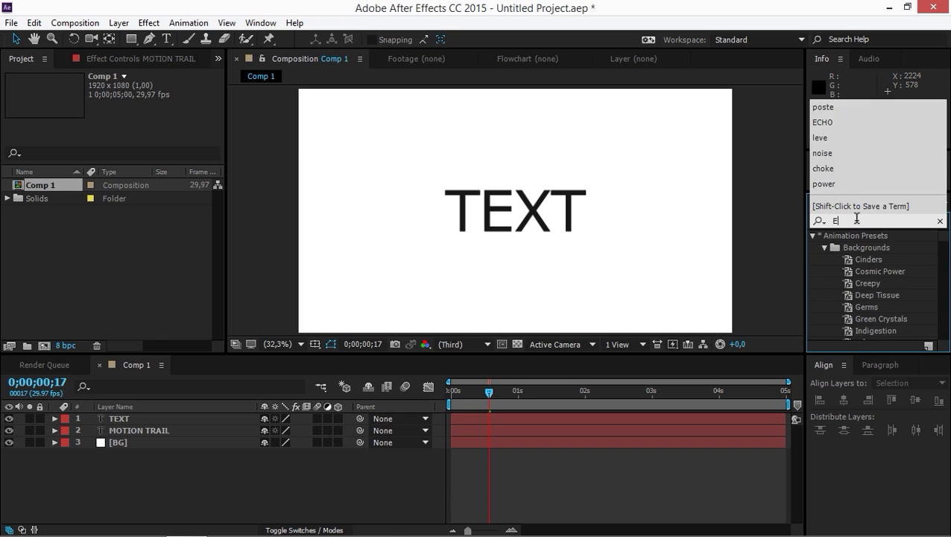
click(856, 248)
drag(856, 248, 145, 434)
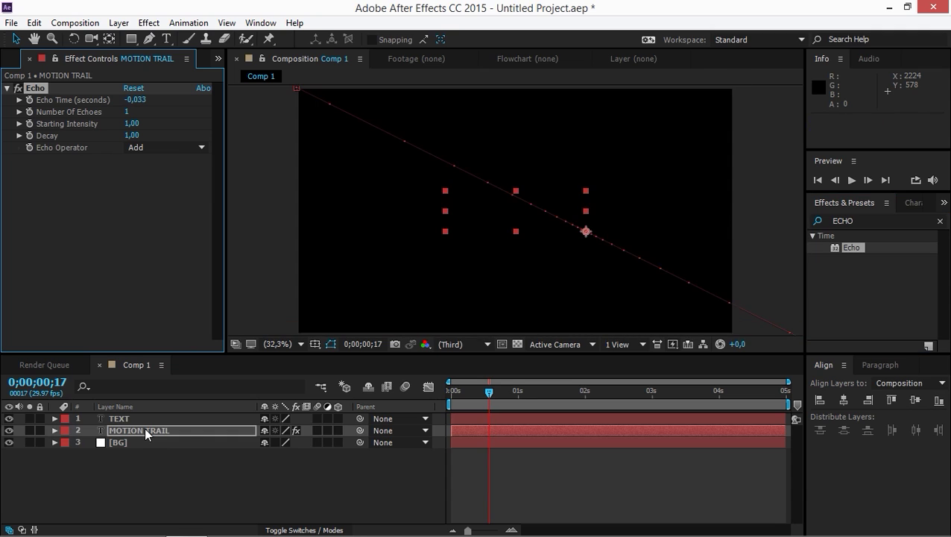
click(940, 220)
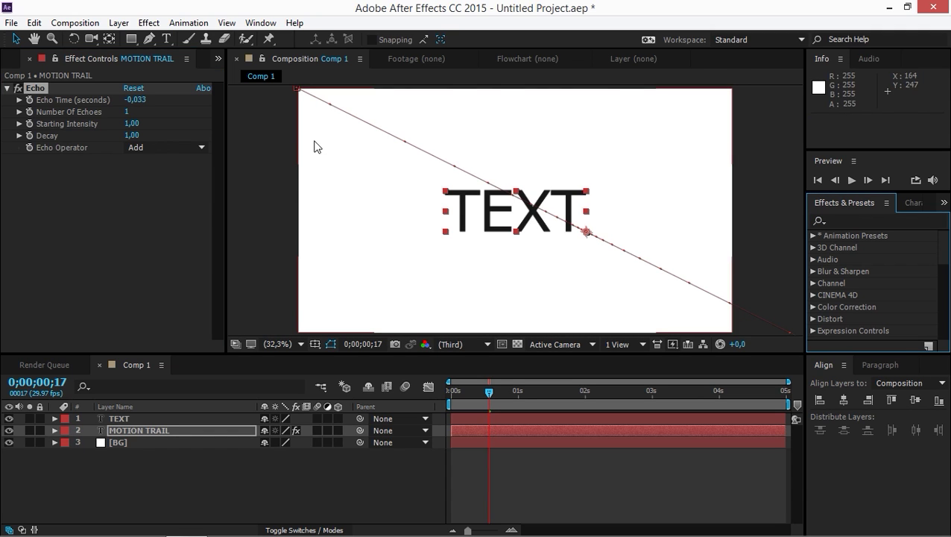
drag(479, 395, 467, 393)
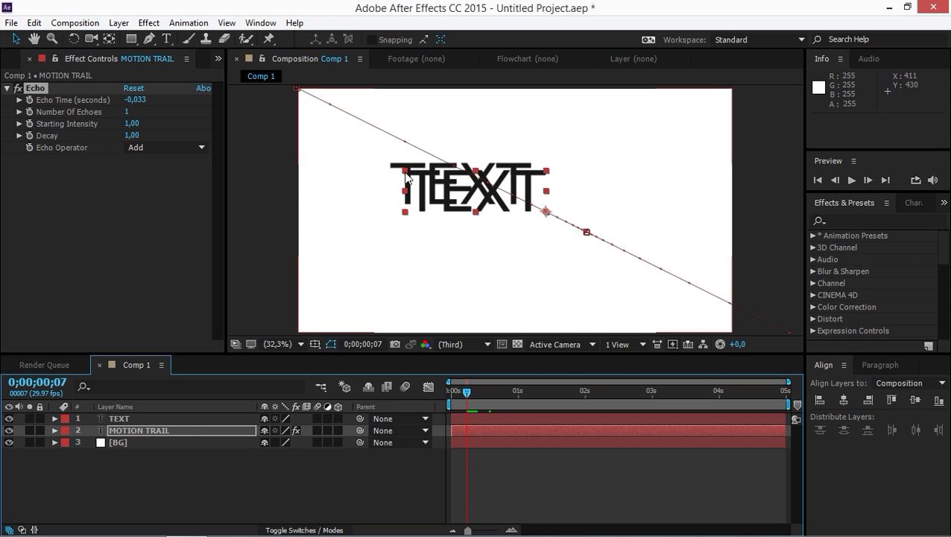
Set the Echo effect's Echo Operator to Composite In Back
click(262, 196)
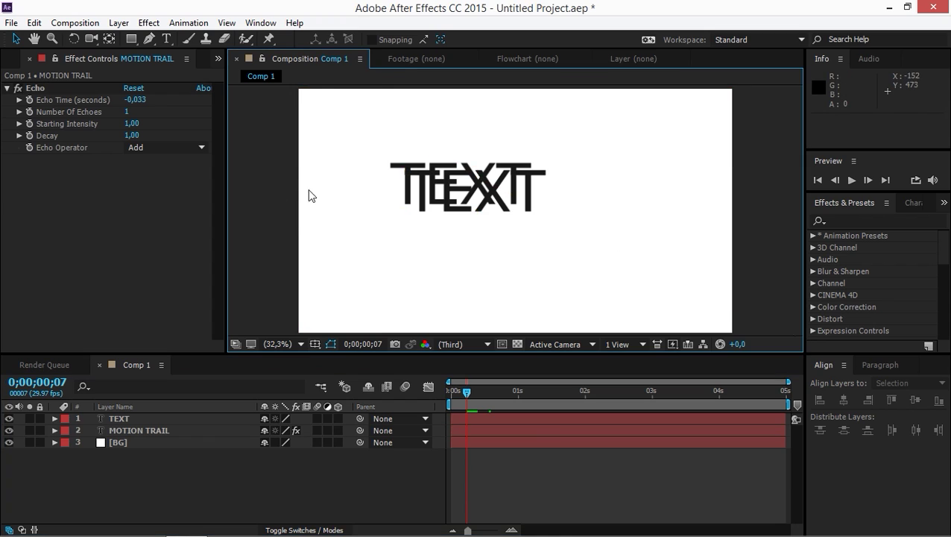
click(35, 89)
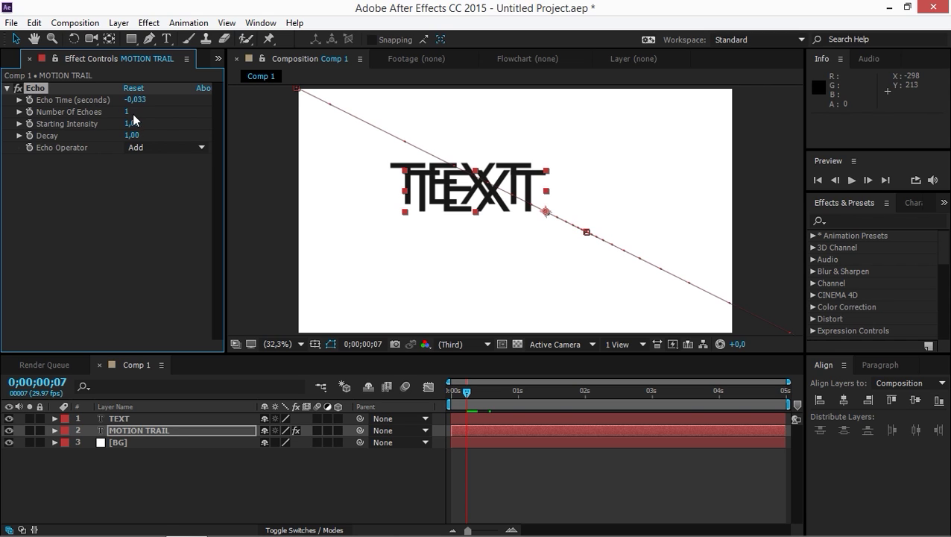
click(142, 147)
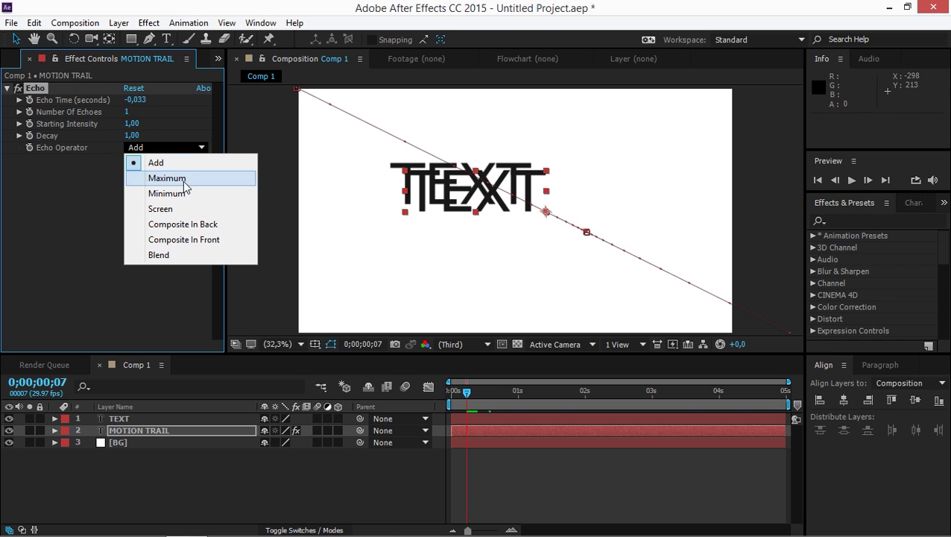
click(191, 223)
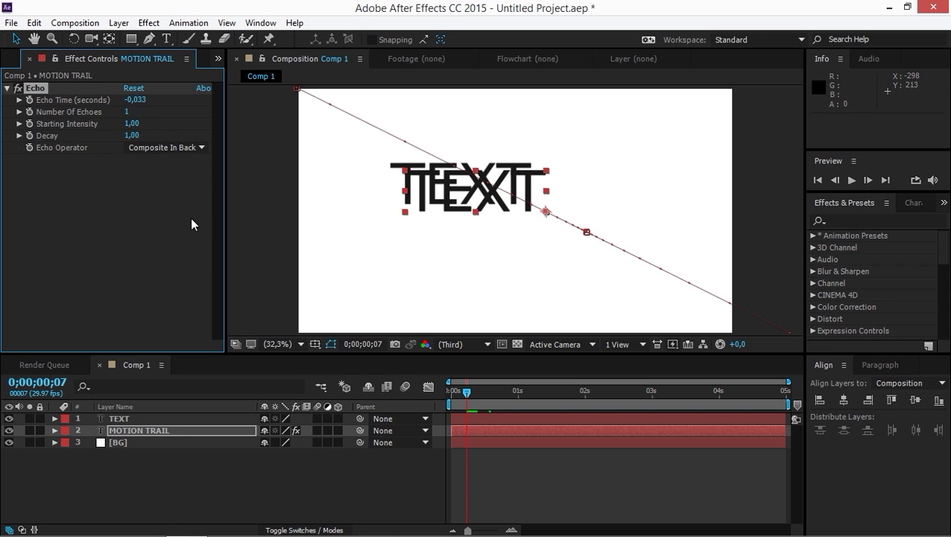
click(142, 190)
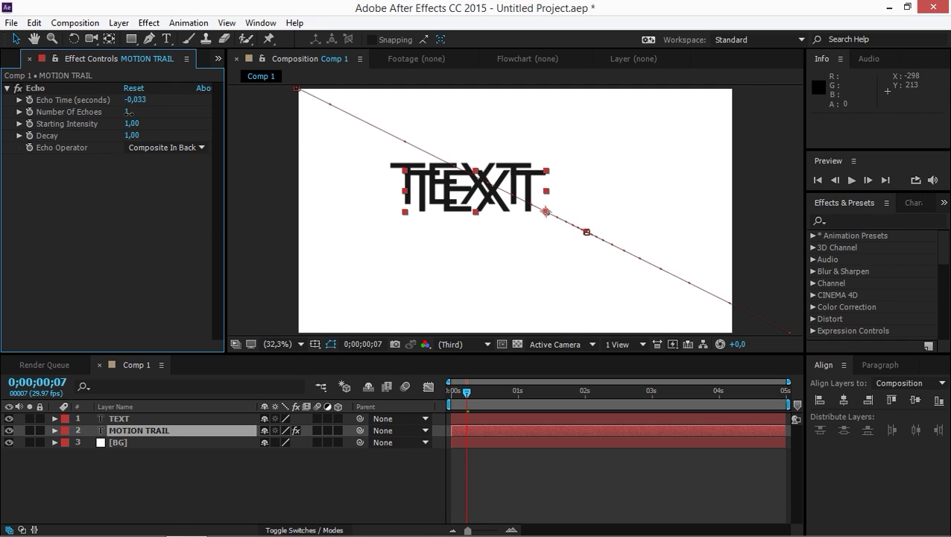
Set the Echo effect's Number of Echoes to 25
drag(128, 111, 136, 111)
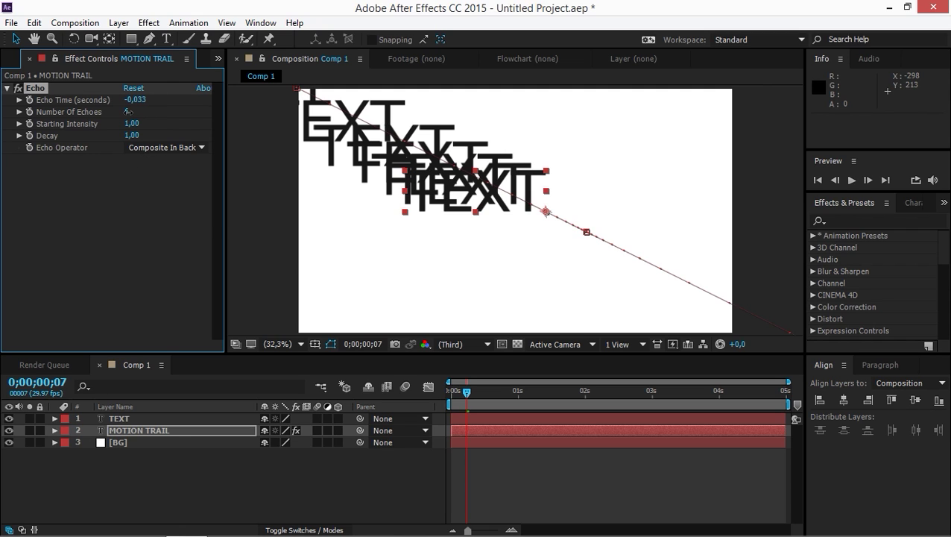
click(130, 112)
text(5)
key(BackSpace)
text(25)
click(173, 200)
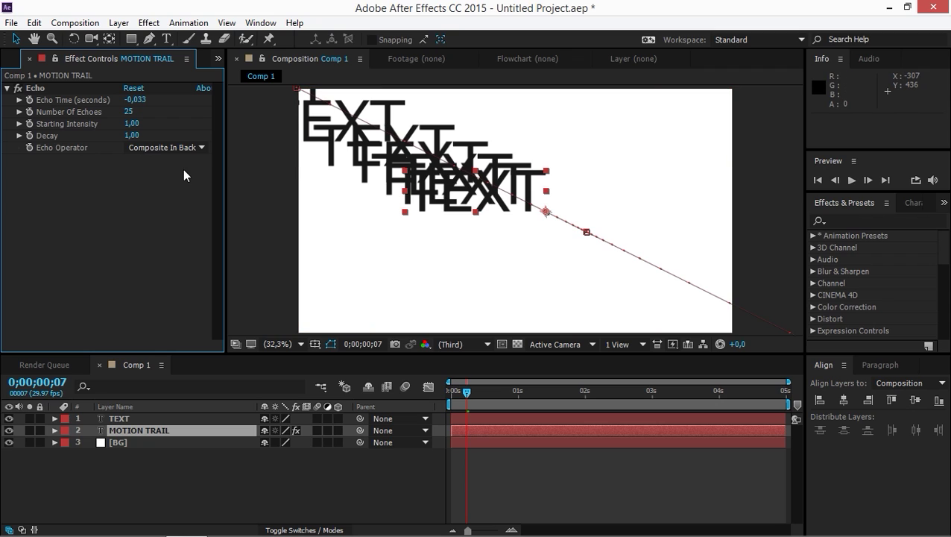
Change the Echo Time to -0,001 seconds
click(137, 104)
click(135, 100)
text(1)
key(Return)
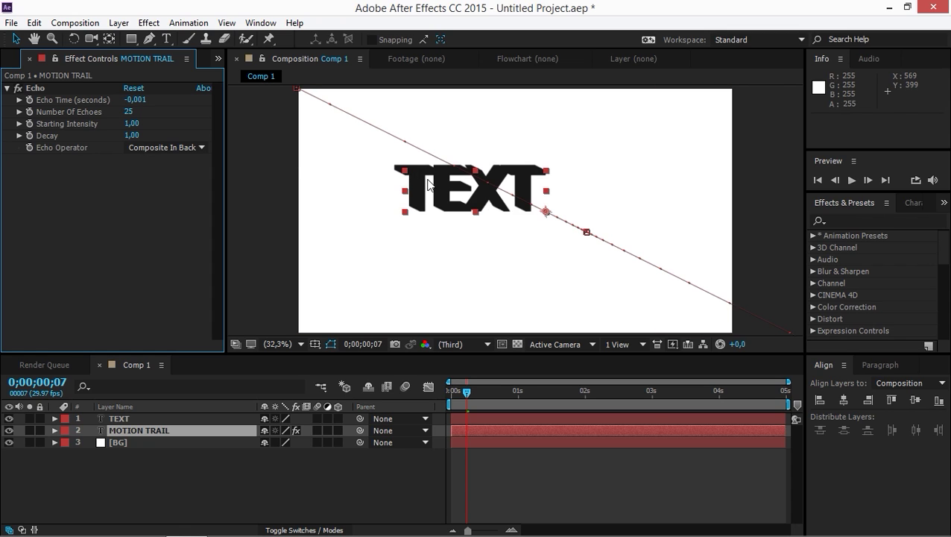
Make the MOTION TRAIL text fill bright green (08F48D) and preview the animation
click(908, 204)
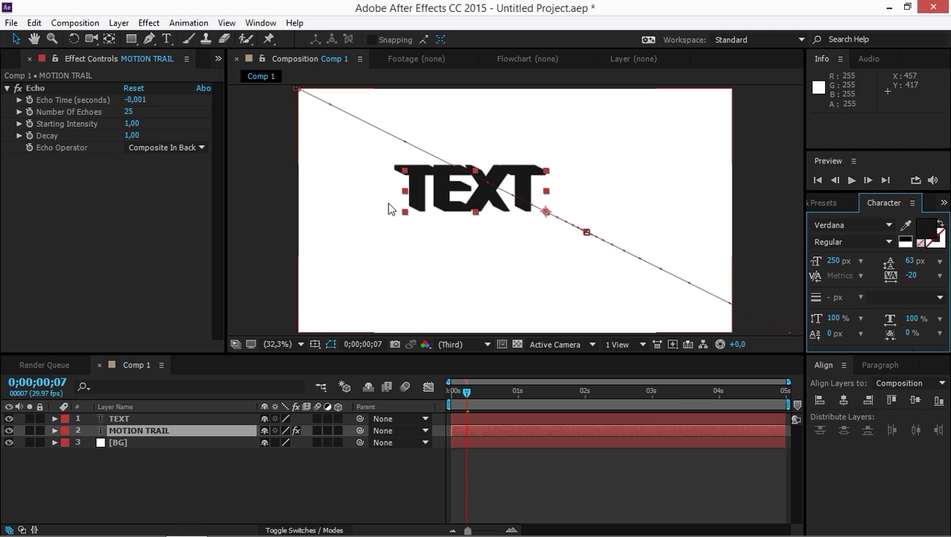
click(927, 230)
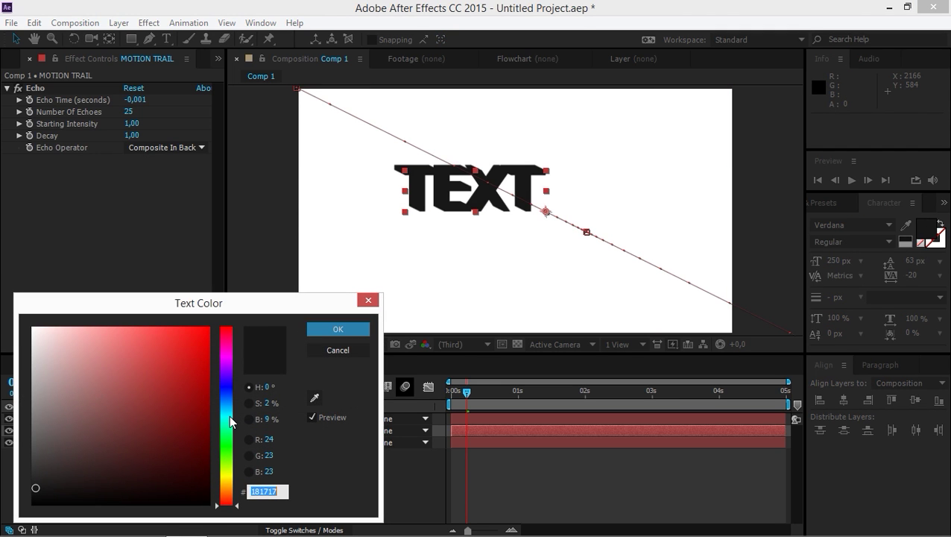
drag(230, 421, 231, 435)
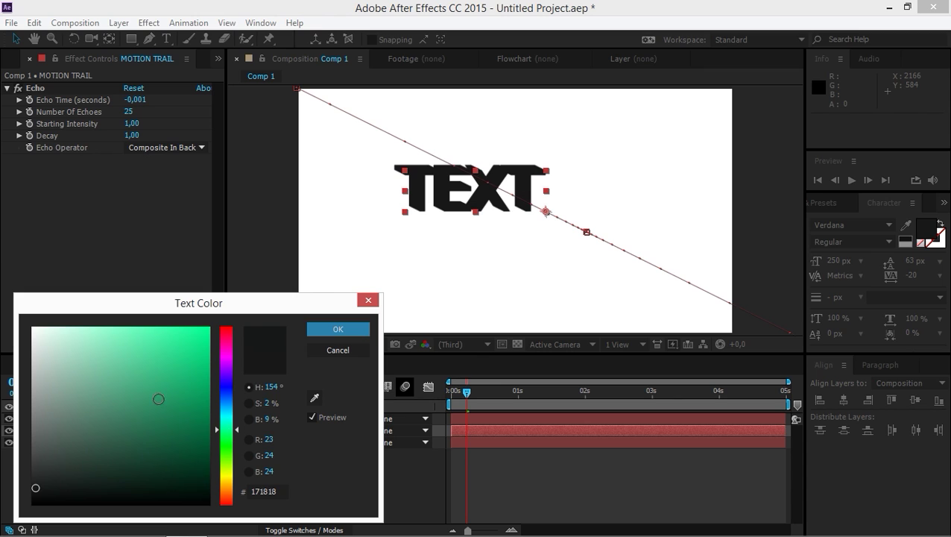
drag(158, 399, 204, 333)
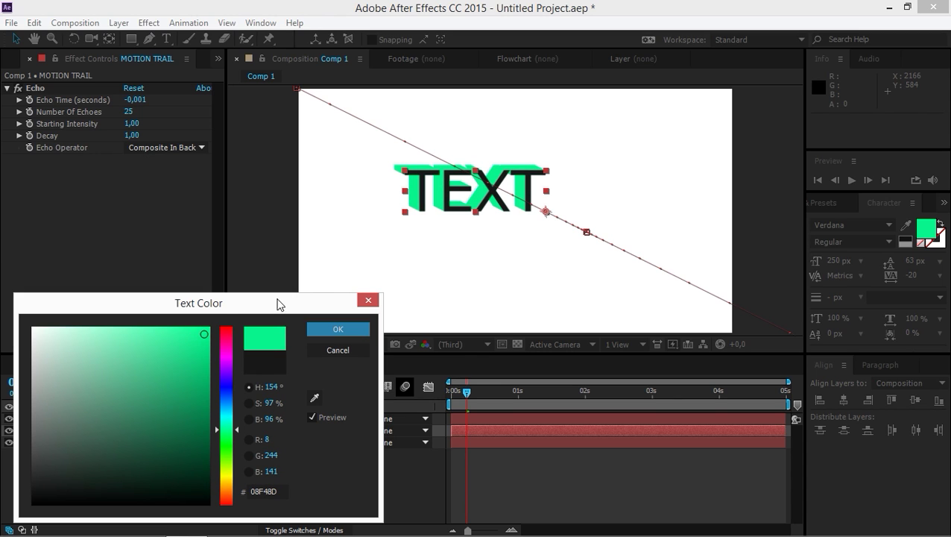
click(337, 329)
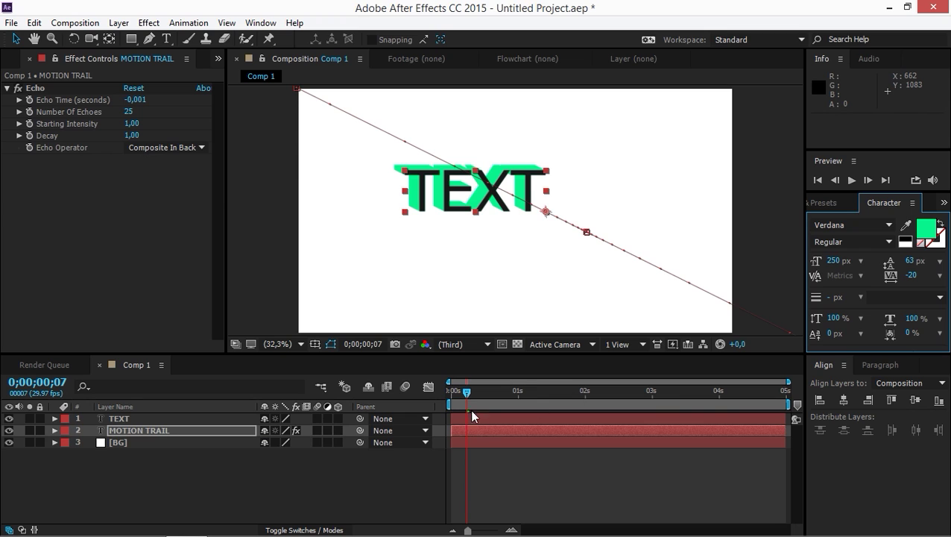
key(space)
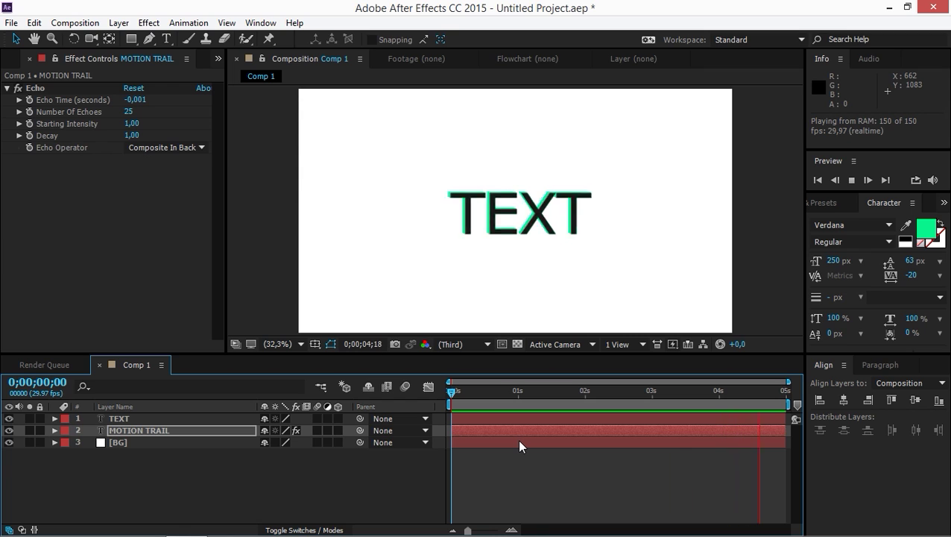
Stop playback and inspect the green trail edge at high magnification, undoing the stray layer move
key(space)
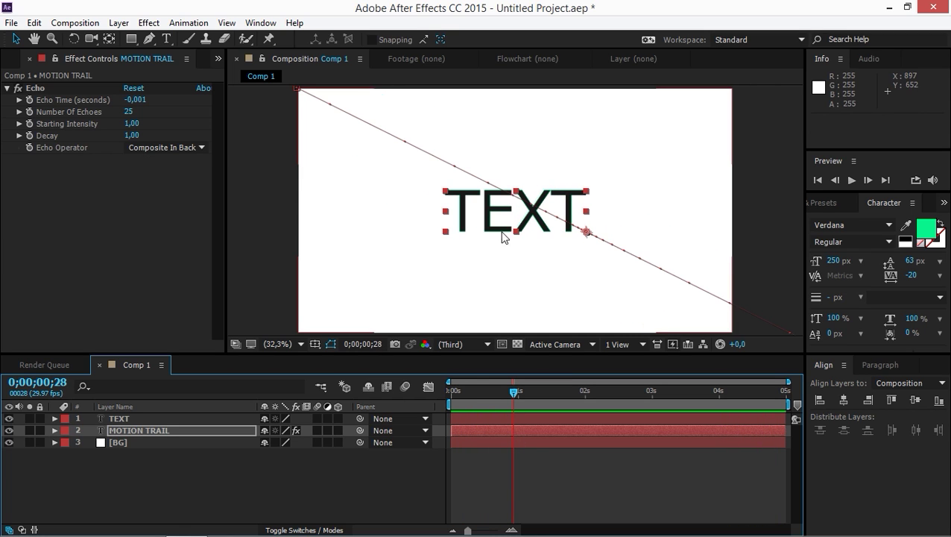
scroll(500, 227, up, 6)
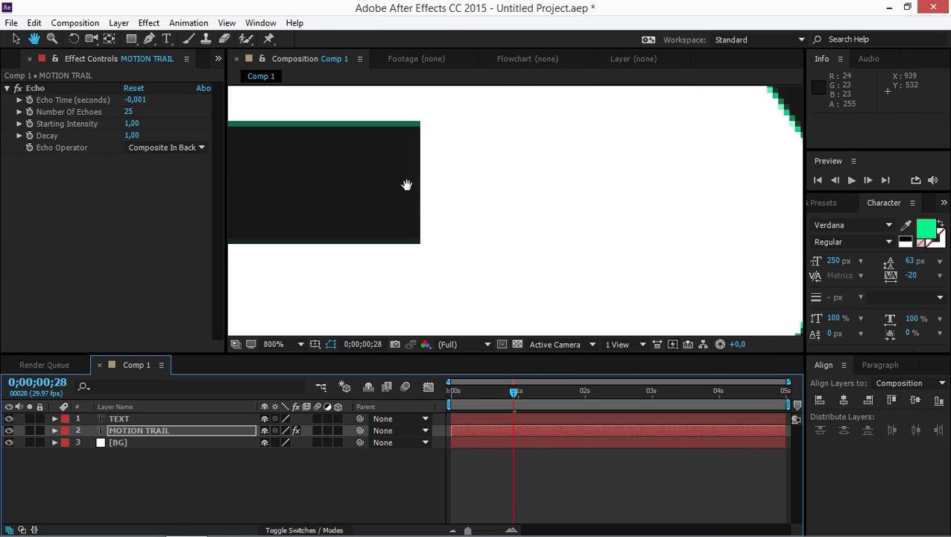
drag(406, 185, 615, 293)
drag(345, 243, 762, 244)
key(ctrl+z)
key(h)
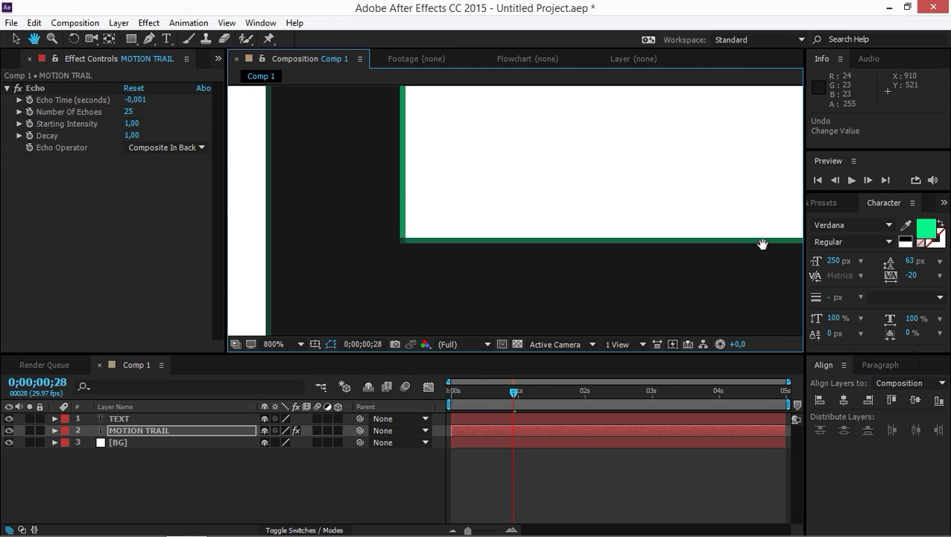
Fit the frame in the viewer, move to 0;00;00;15, and select MOTION TRAIL
click(281, 344)
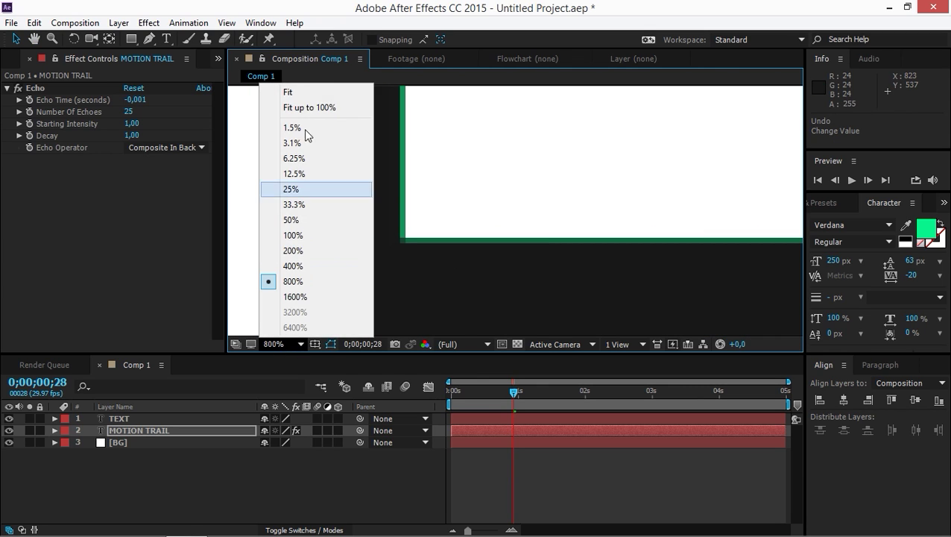
click(299, 93)
drag(514, 391, 485, 399)
click(184, 432)
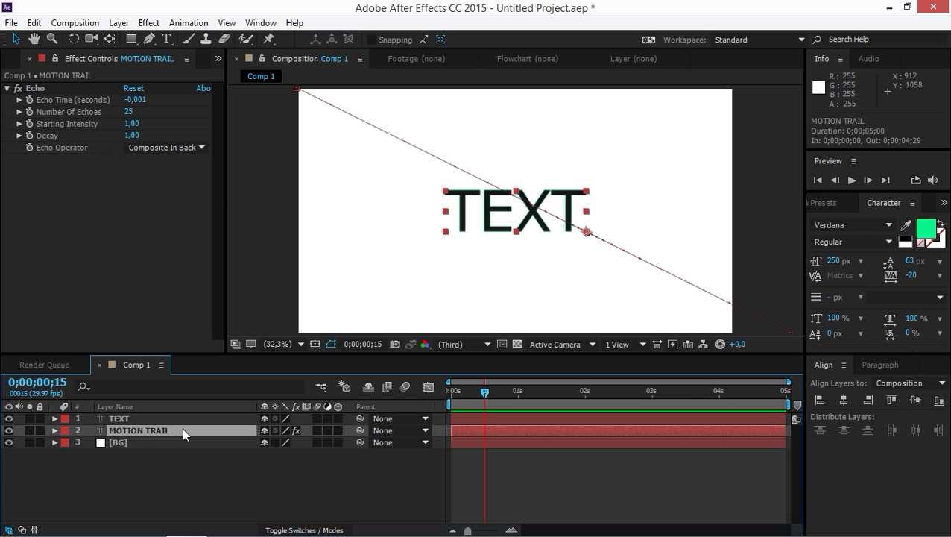
Split MOTION TRAIL at 0;00;00;15 and 0;00;04;15, then delete the middle MOTION TRAIL 2 piece
key(ctrl+shift+d)
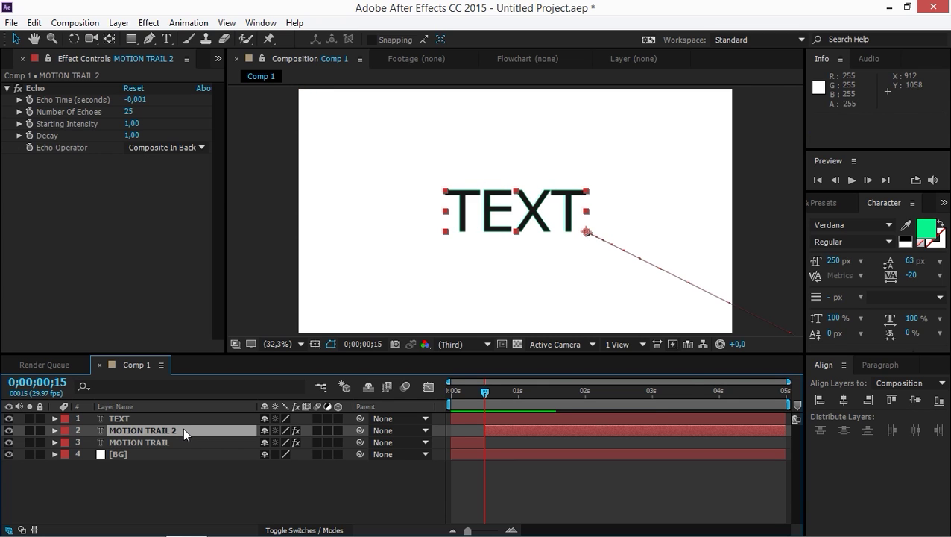
drag(736, 405, 754, 396)
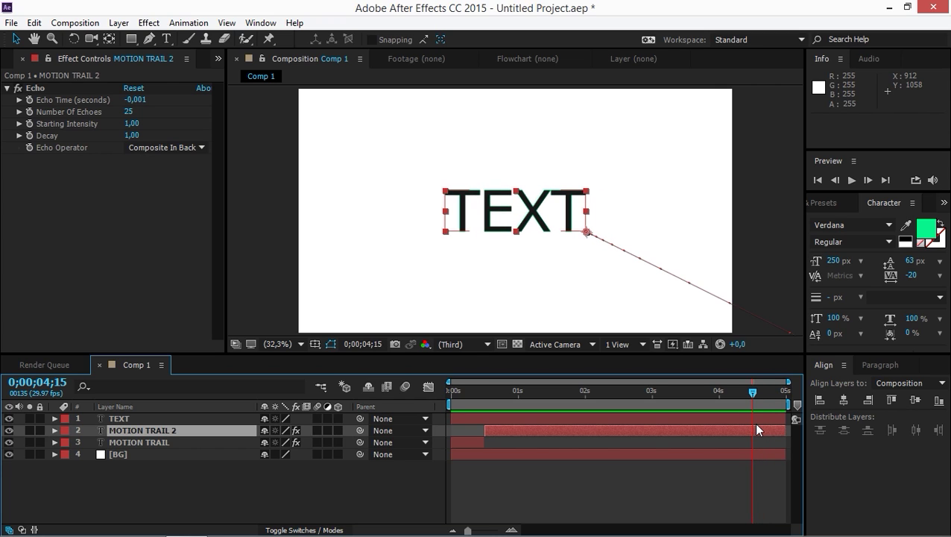
key(ctrl+d)
key(alt+bracketleft)
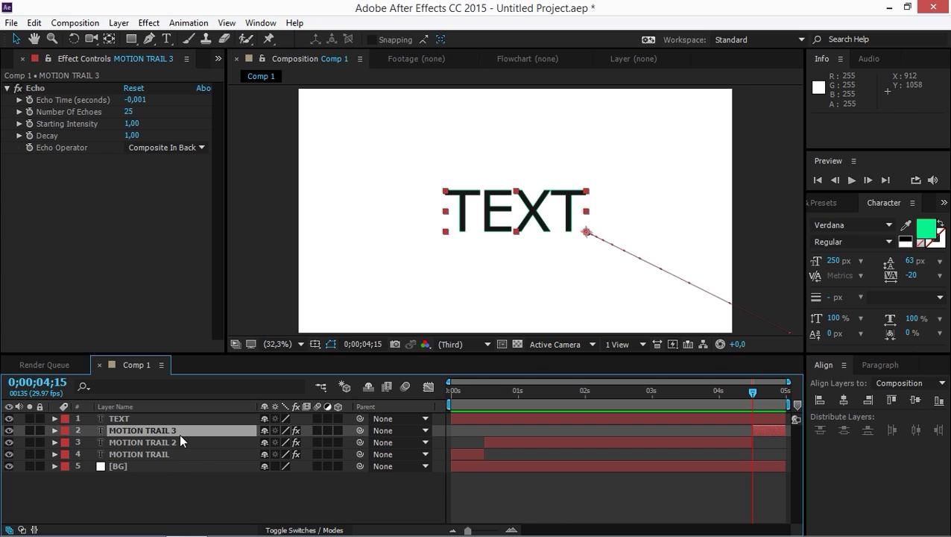
click(512, 447)
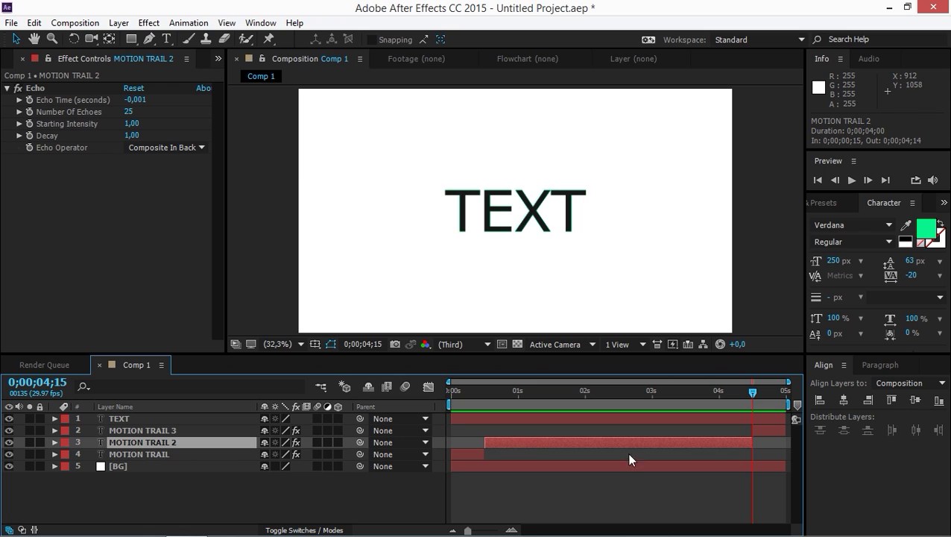
key(Delete)
Inspect the letter edges close up at 0;00;01;02, then zoom back out
click(520, 392)
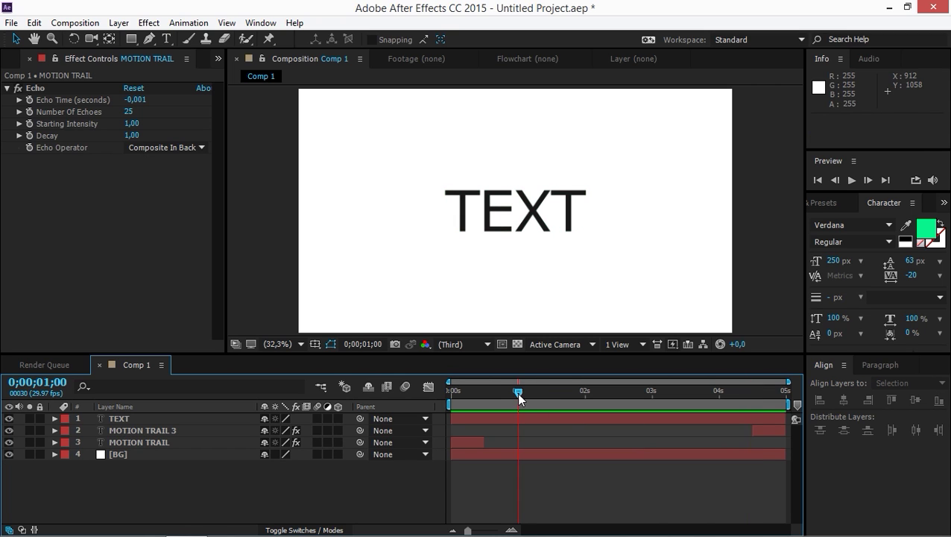
scroll(511, 228, up, 5)
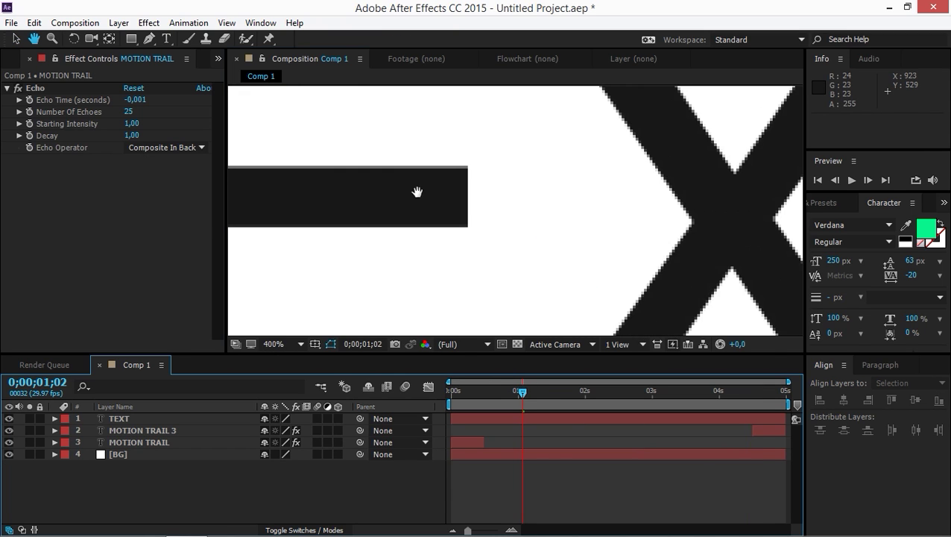
mouse_move(416, 193)
mouse_down()
mouse_move(316, 173)
mouse_move(522, 281)
mouse_move(474, 237)
mouse_move(425, 219)
mouse_up()
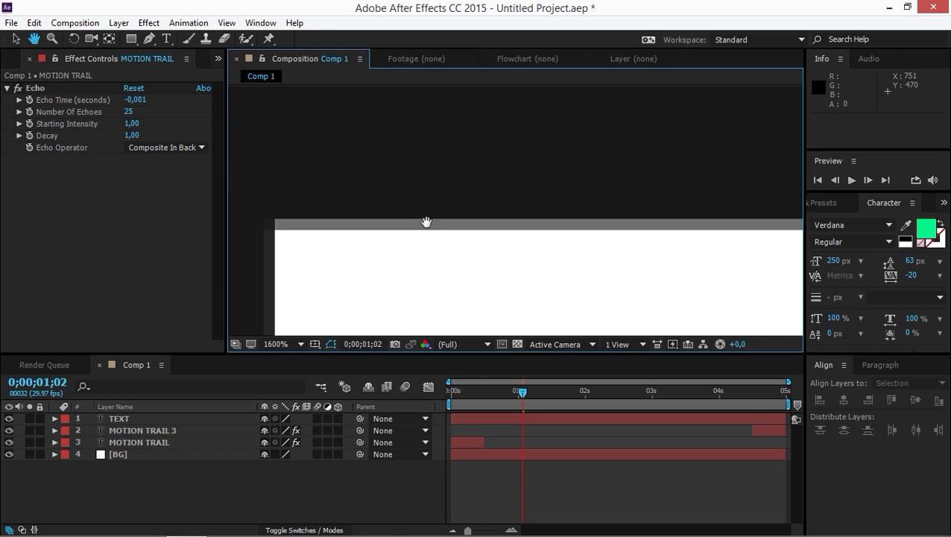
scroll(490, 205, down, 2)
scroll(491, 204, down, 1)
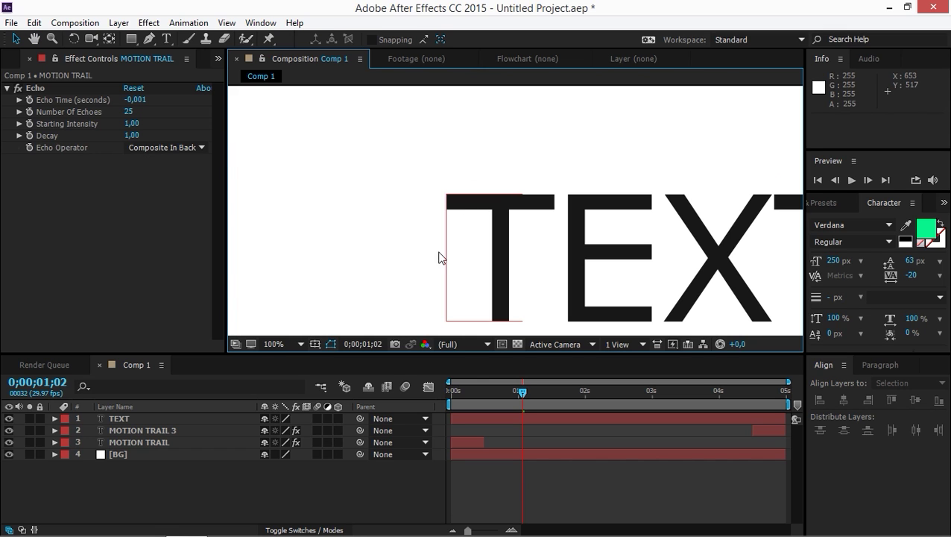
Fit the frame in the viewer and preview the finished animation from the first frame
click(276, 344)
click(290, 91)
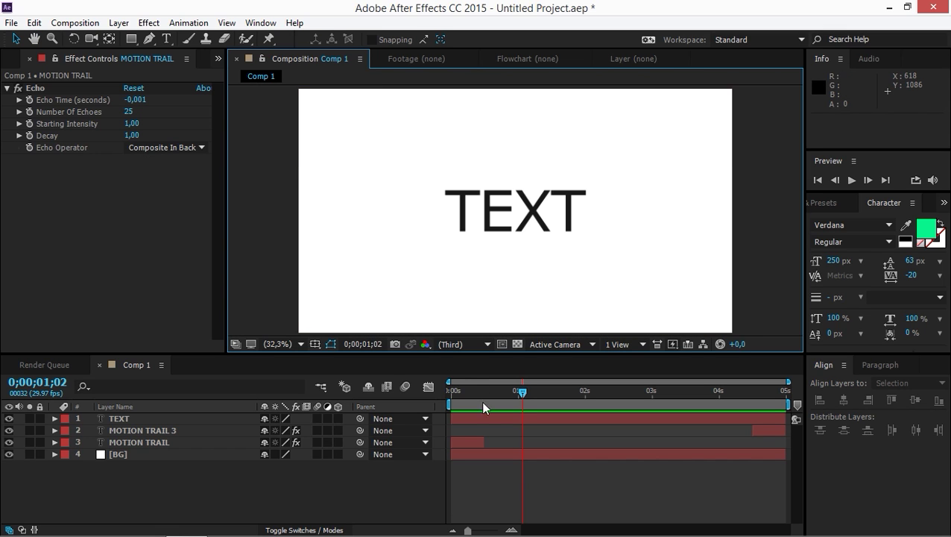
click(423, 401)
key(Home)
key(space)
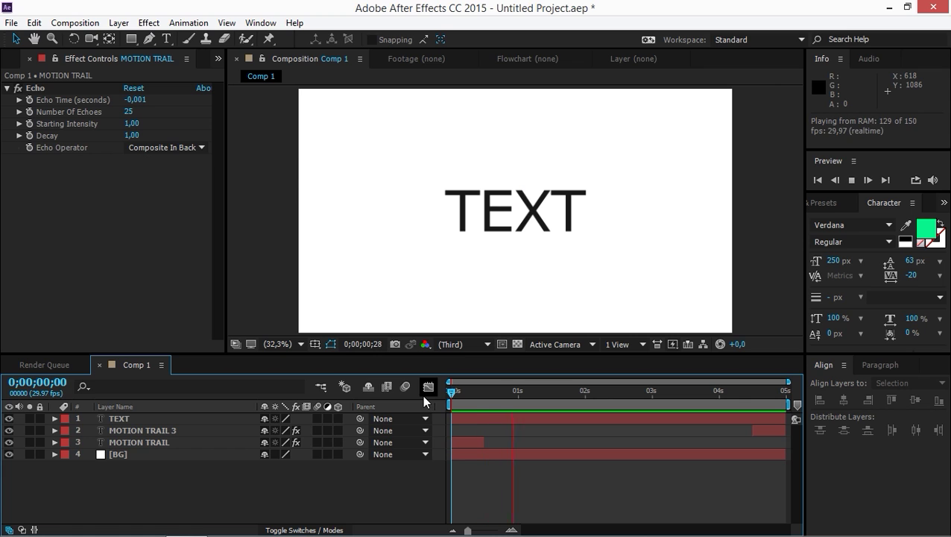